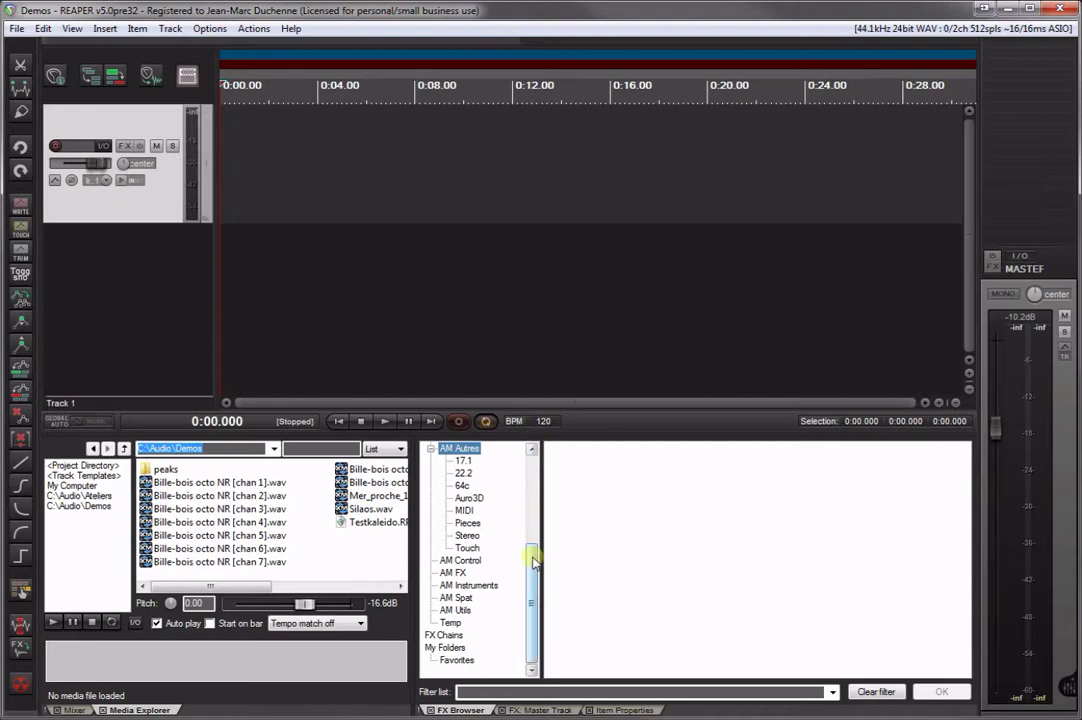
- Place Bille-bois octo NR.wav at the start of track 1 and increase the track's height
drag(531, 573, 536, 483)
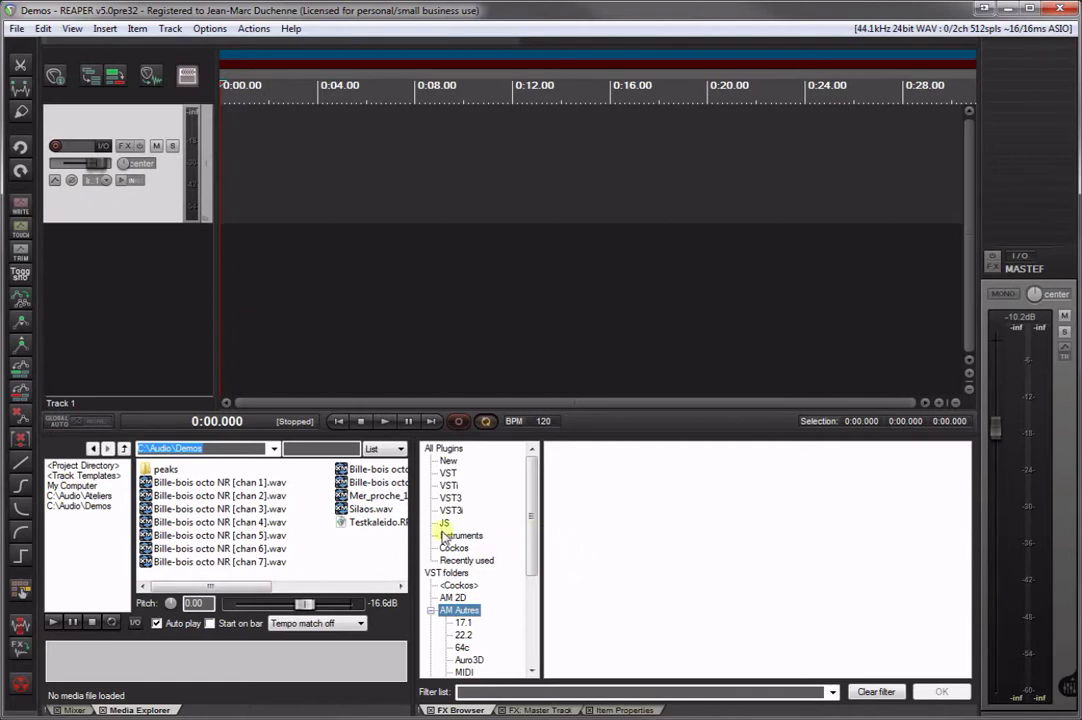
click(332, 586)
drag(262, 477, 321, 171)
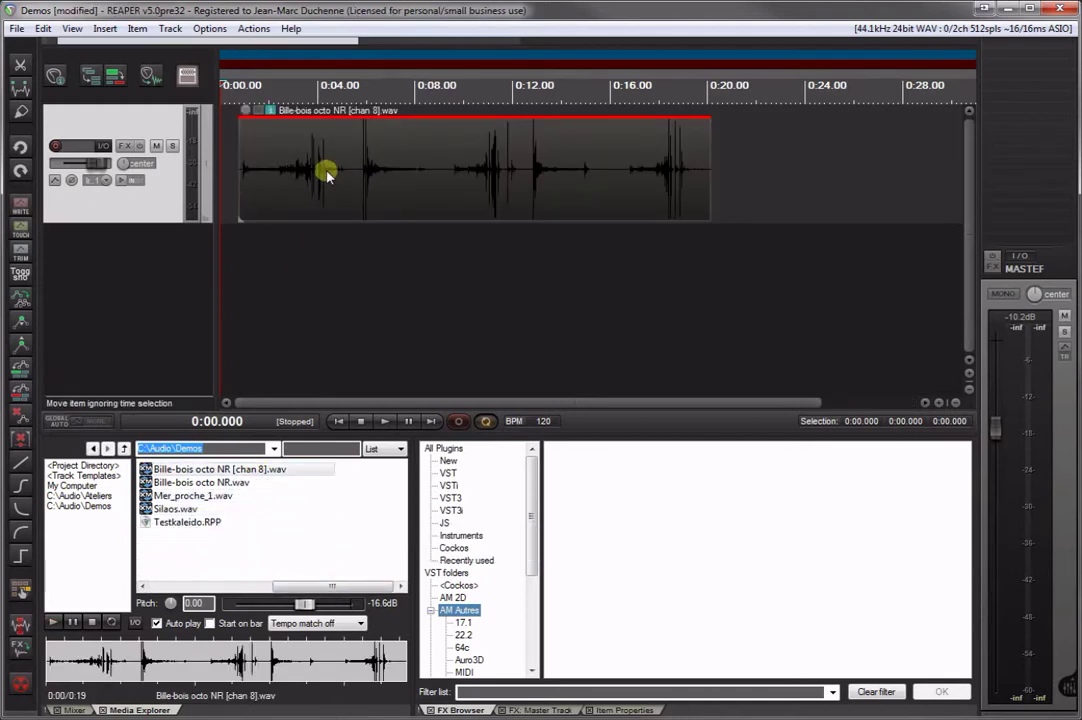
key(Delete)
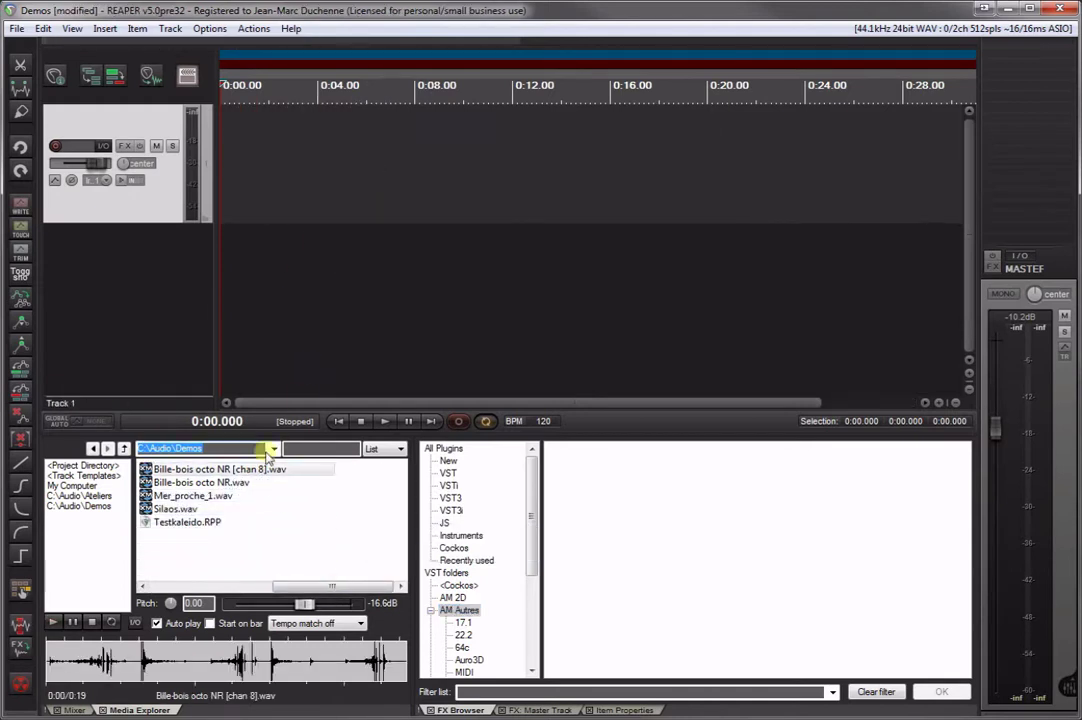
drag(205, 482, 309, 174)
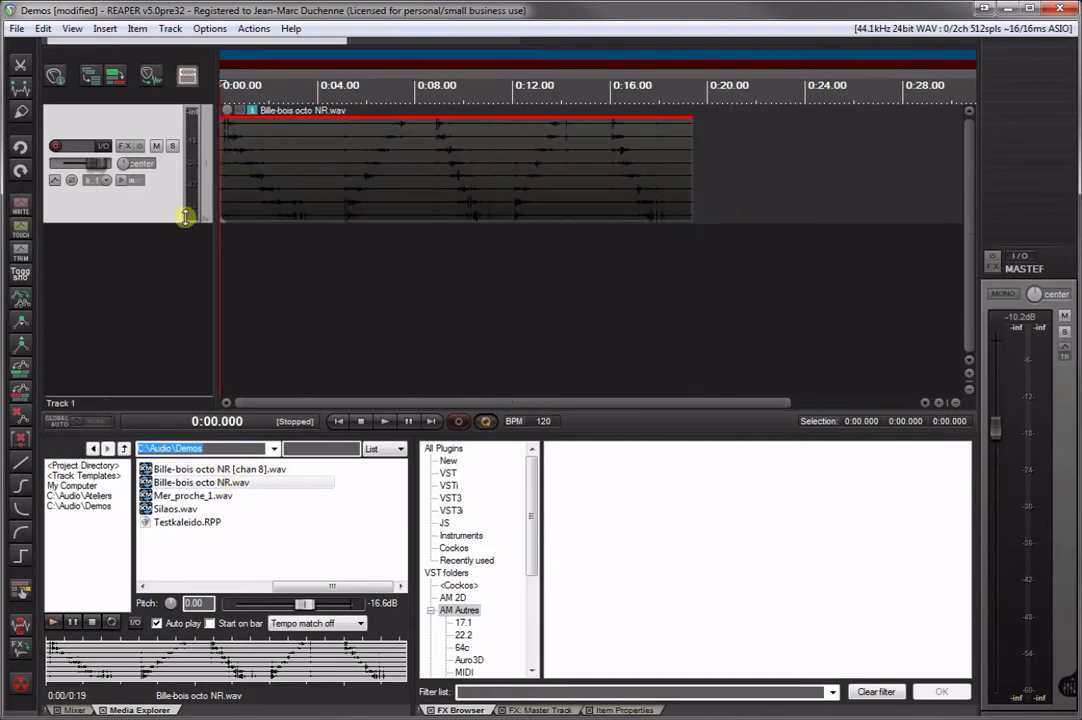
drag(171, 222, 162, 285)
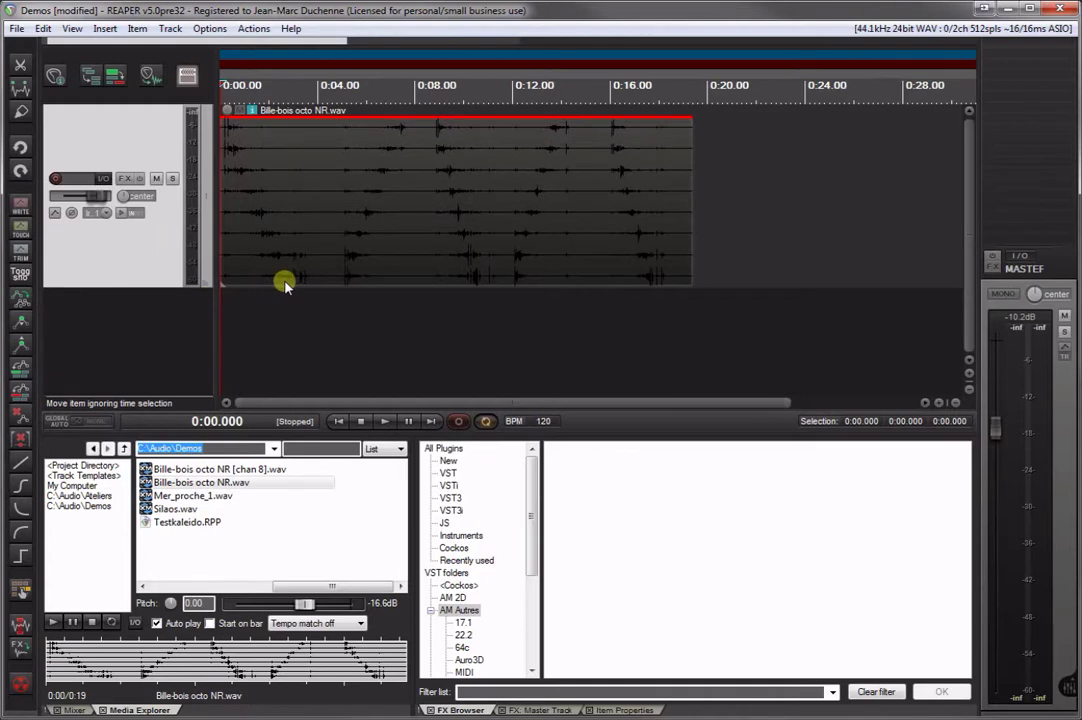
- Add the Cockos ReaEQ plug-in to track 1 and check the track's channel routing
click(455, 549)
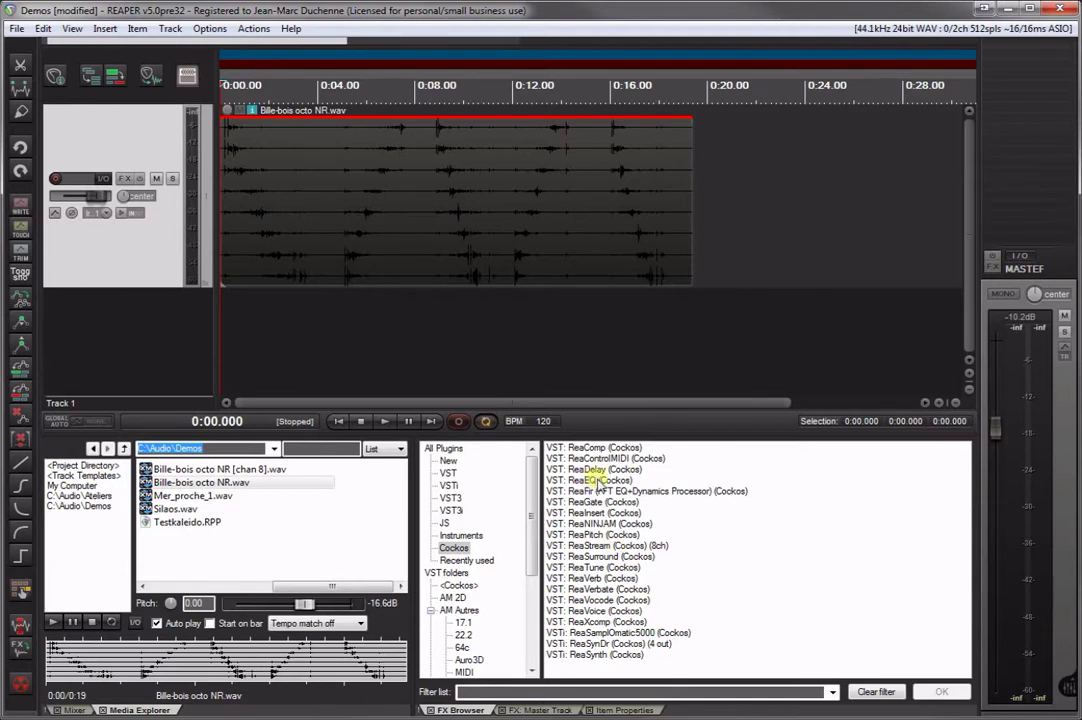
drag(598, 481, 123, 186)
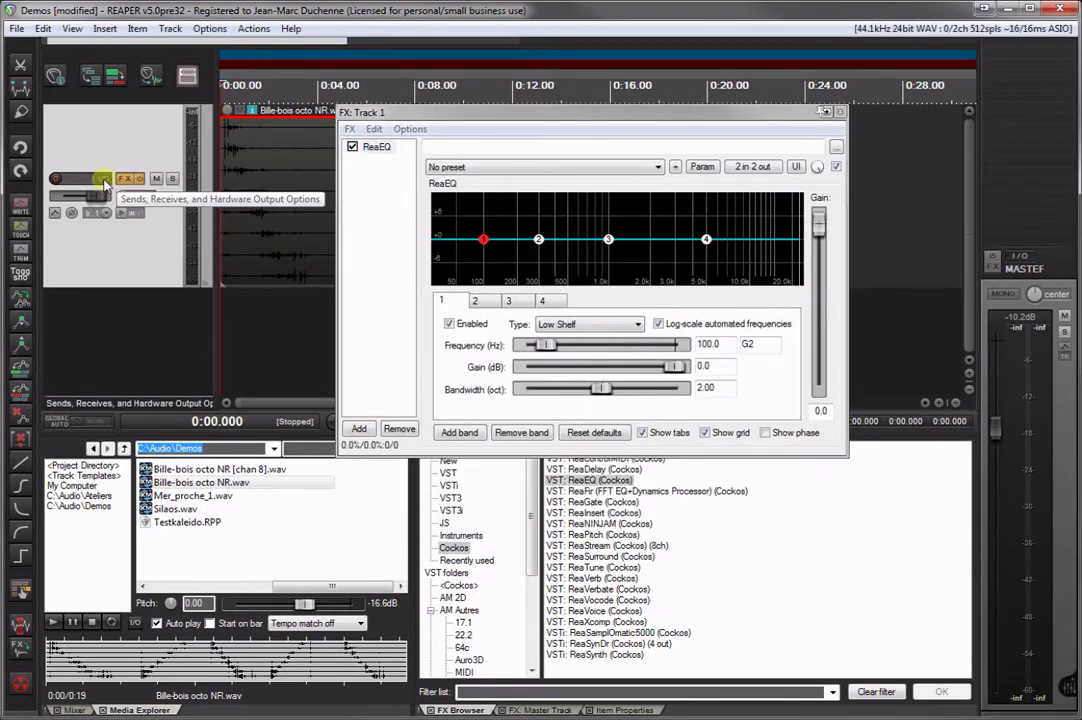
click(103, 179)
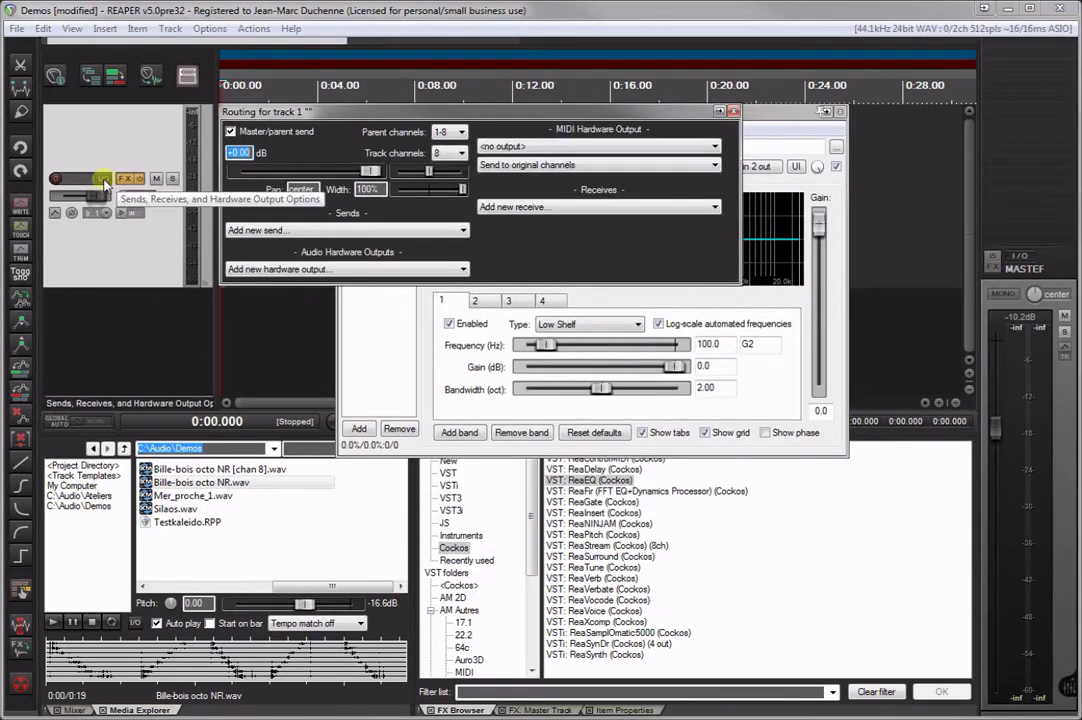
click(731, 113)
drag(722, 116, 778, 232)
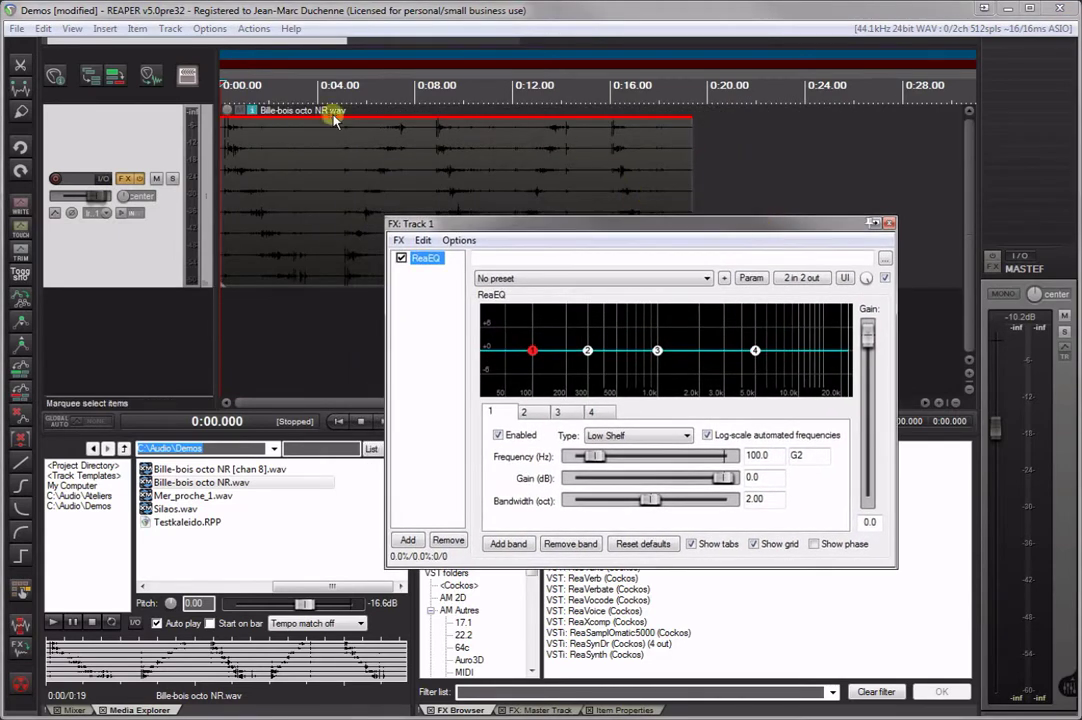
- Select the audio item on track 1 and inspect how ReaEQ's input and output pins are connected
click(126, 273)
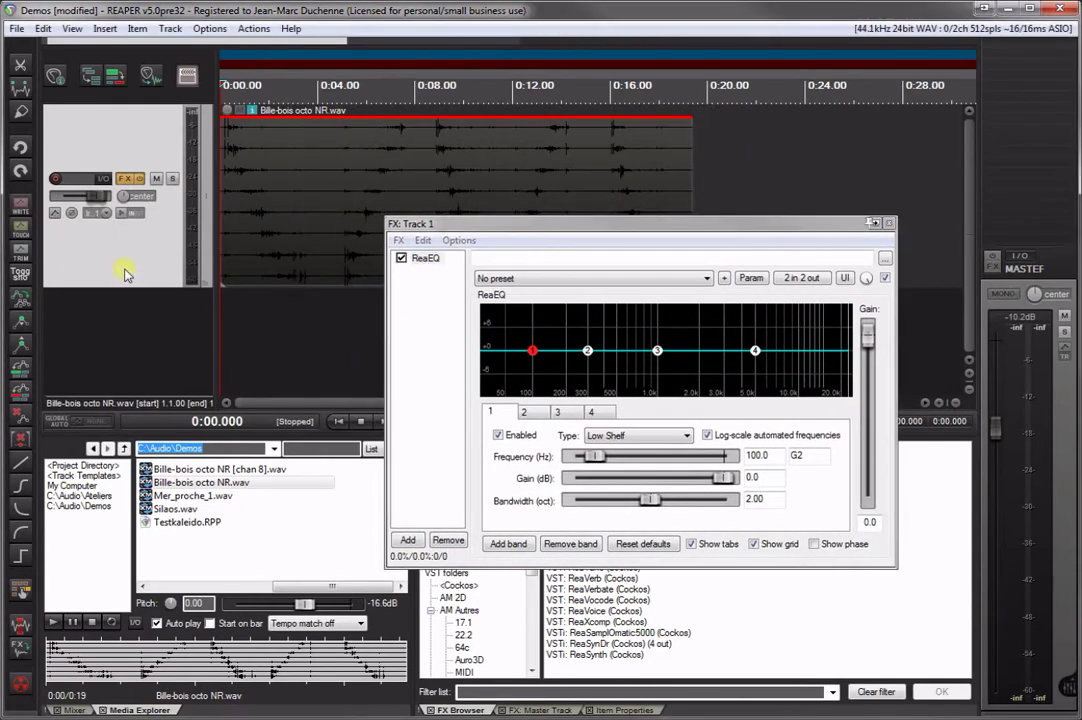
click(230, 190)
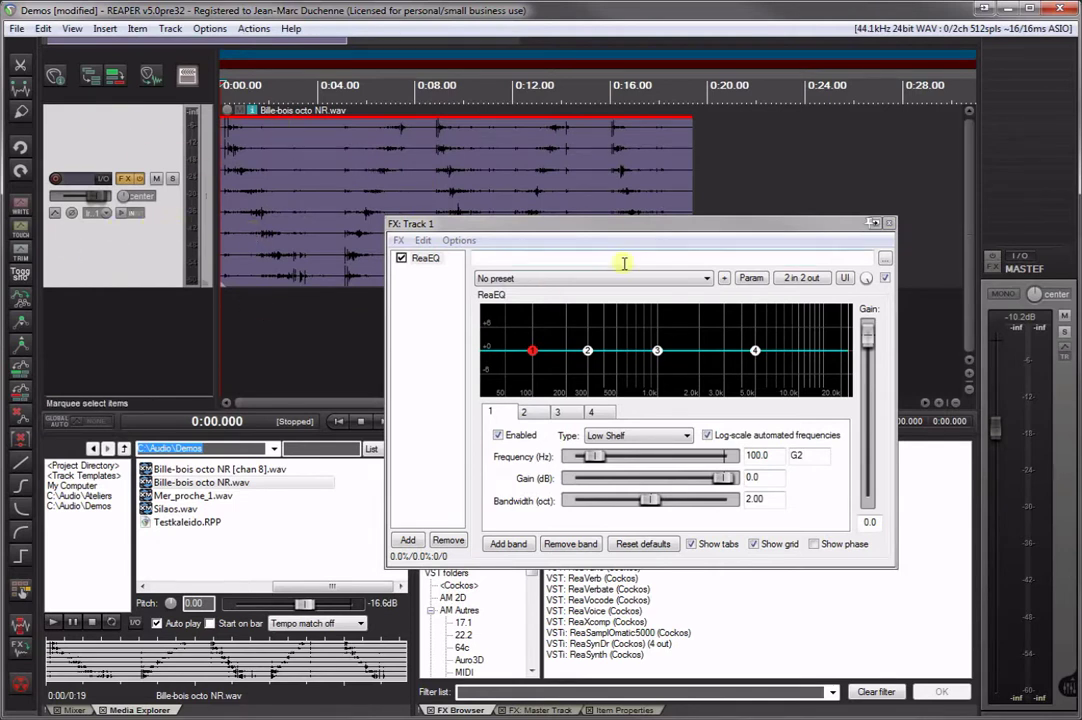
drag(640, 229, 605, 166)
click(766, 215)
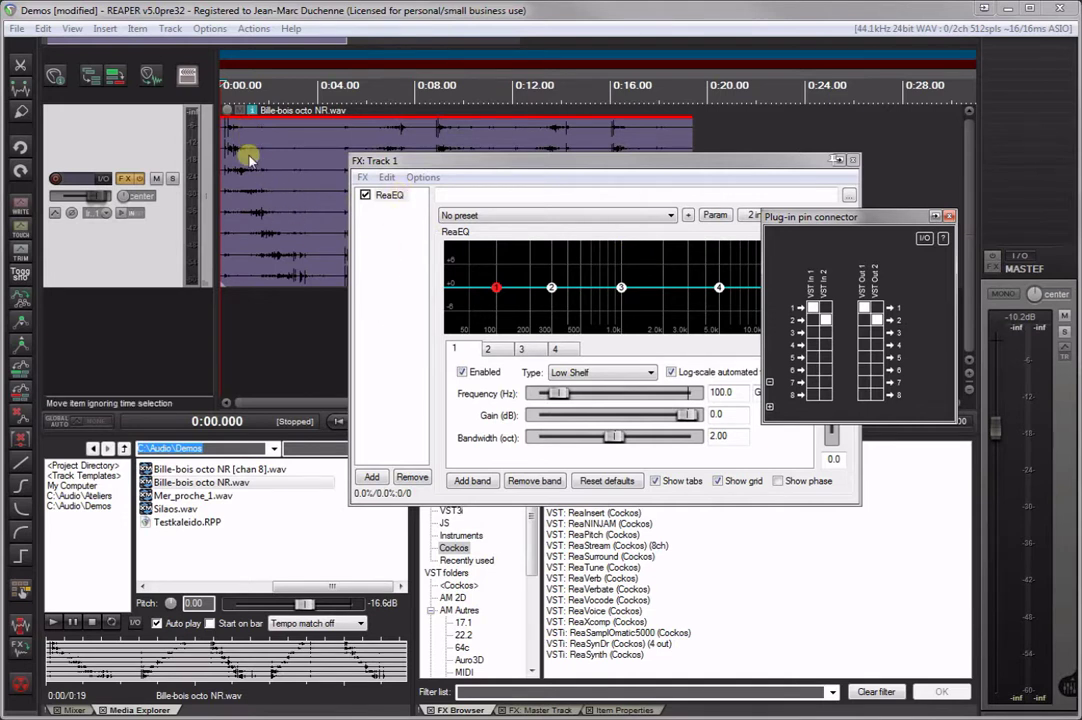
click(395, 278)
- Duplicate ReaEQ three times in track 1's effects chain, making four instances
click(390, 196)
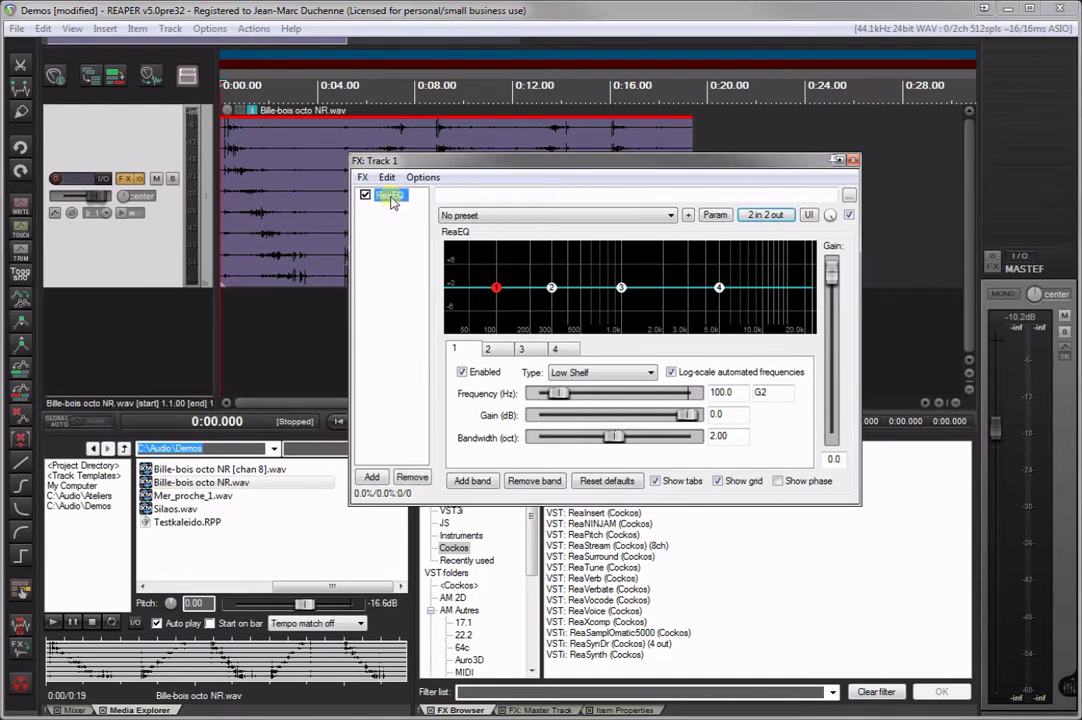
key(ctrl+v)
key(ctrl+v)
key(ctrl+v)
drag(395, 210, 335, 180)
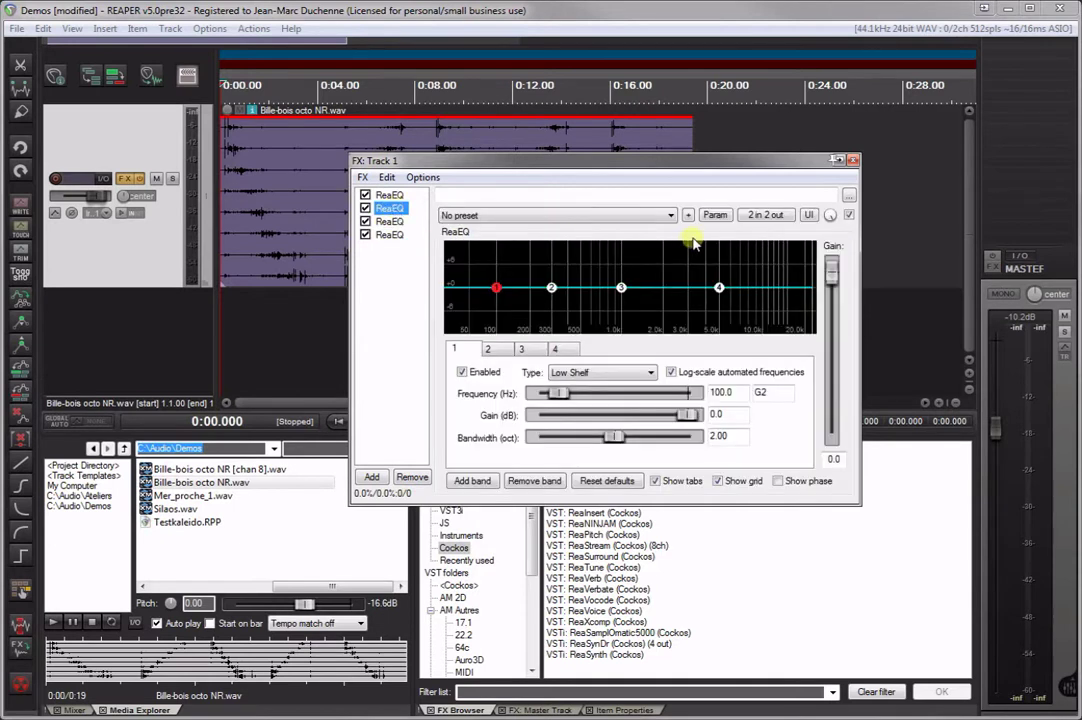
- Reassign the second ReaEQ's two input pins from channels 1 and 2 to channels 3 and 4
click(762, 217)
key(Down)
click(767, 220)
click(766, 217)
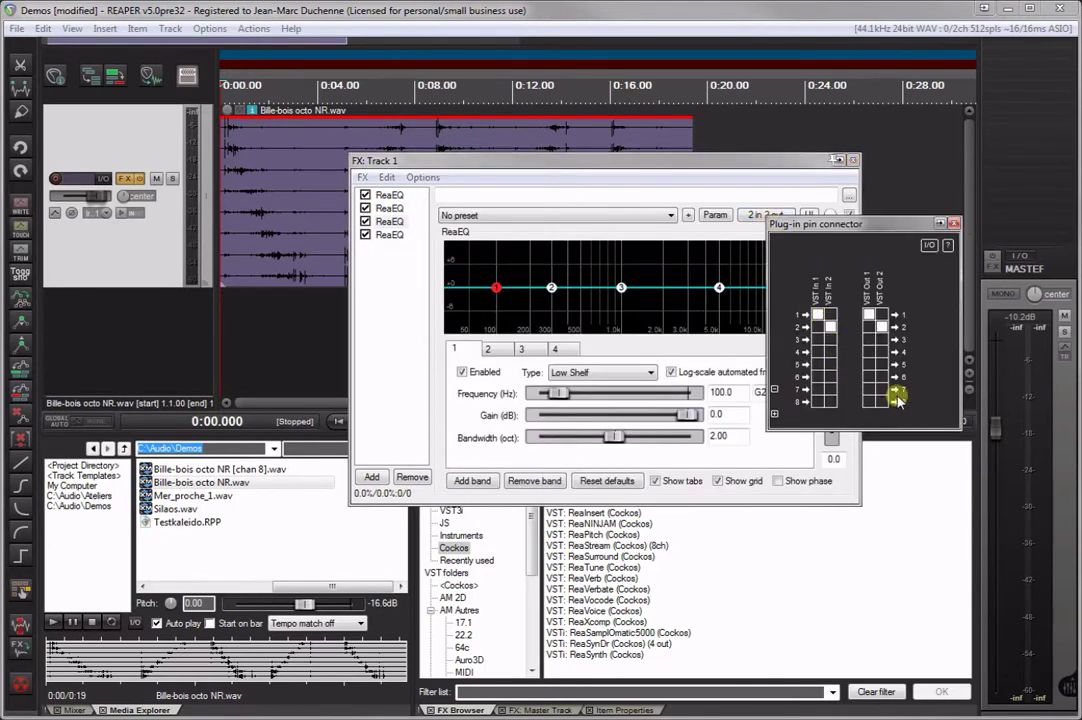
click(392, 208)
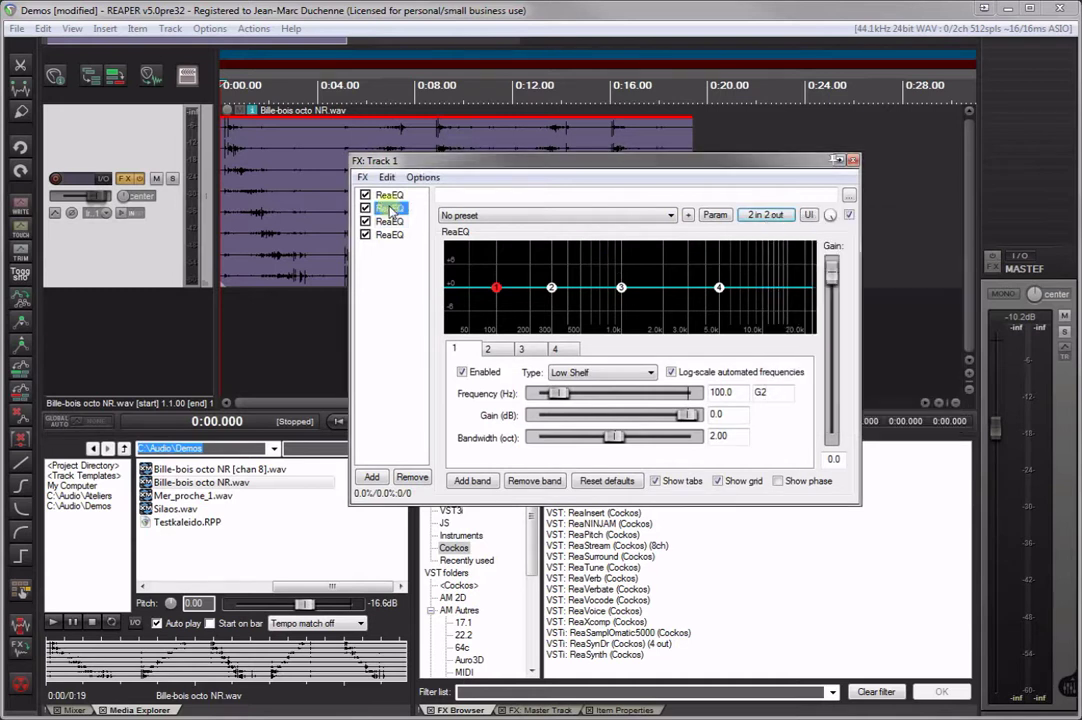
click(765, 215)
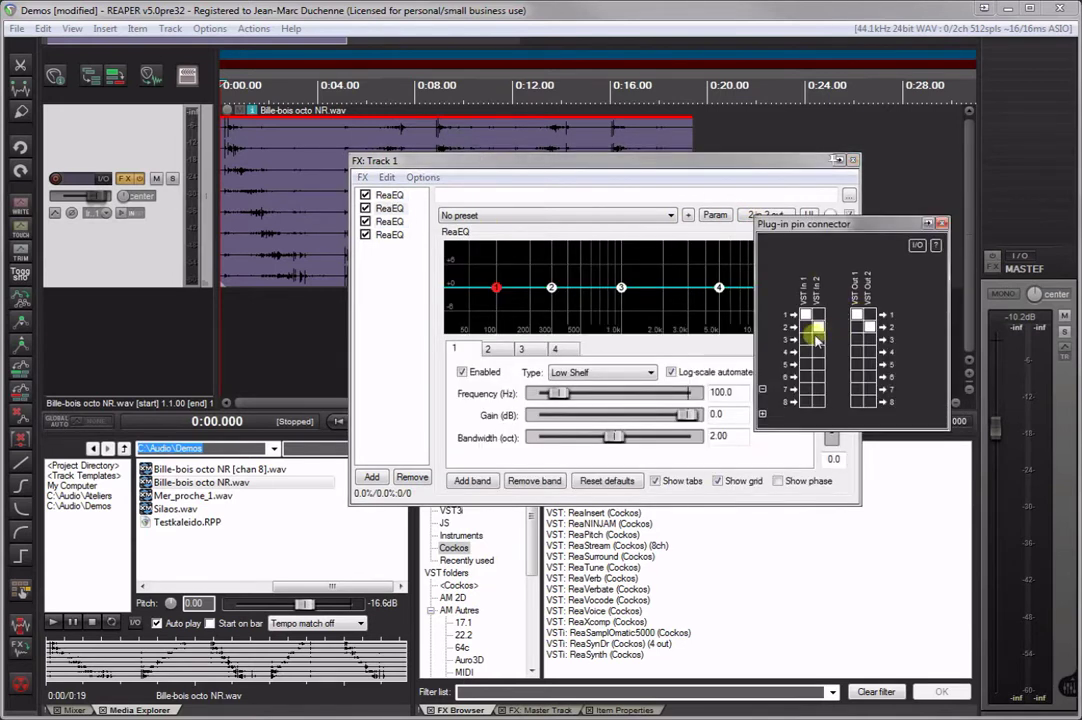
click(806, 340)
click(806, 315)
click(818, 327)
click(818, 351)
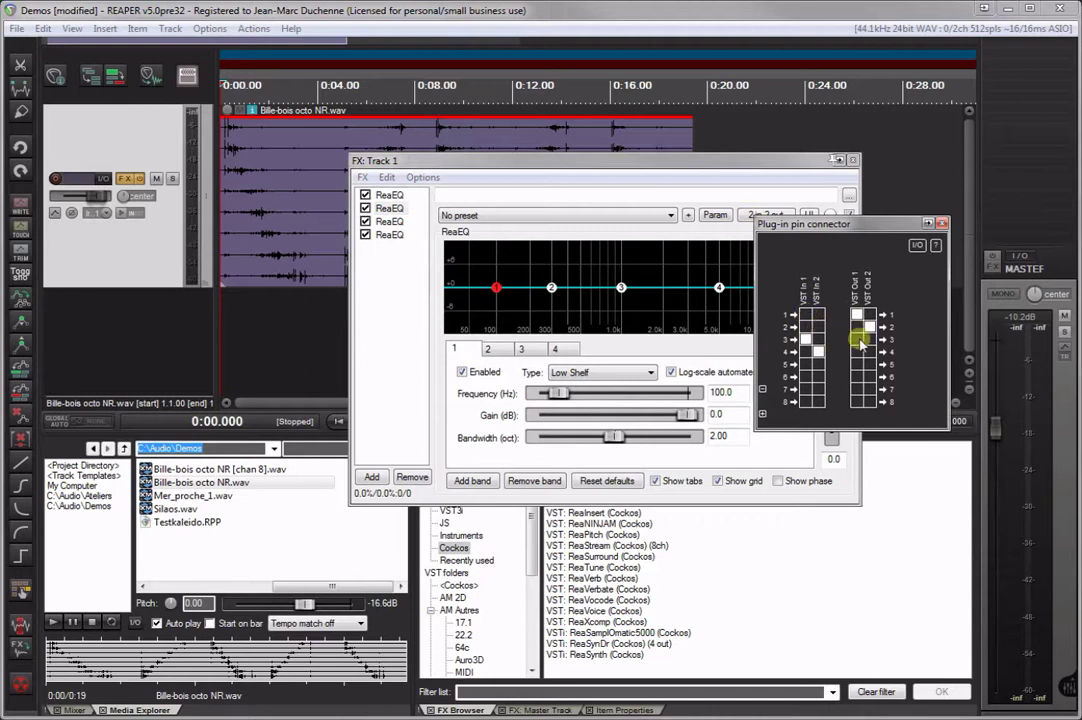
- Reassign the second ReaEQ's two output pins to channels 3 and 4
click(857, 339)
click(857, 314)
click(869, 326)
click(869, 351)
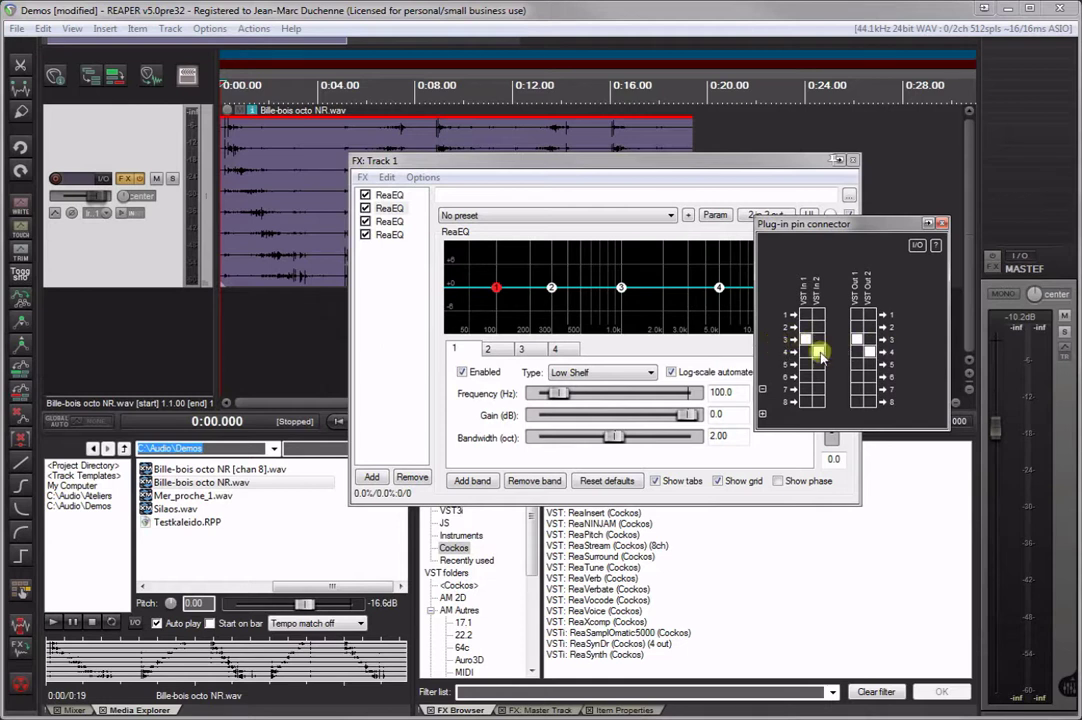
- Route the third ReaEQ's input and output pins to channels 5 and 6 instead of 1 and 2
click(390, 221)
click(765, 215)
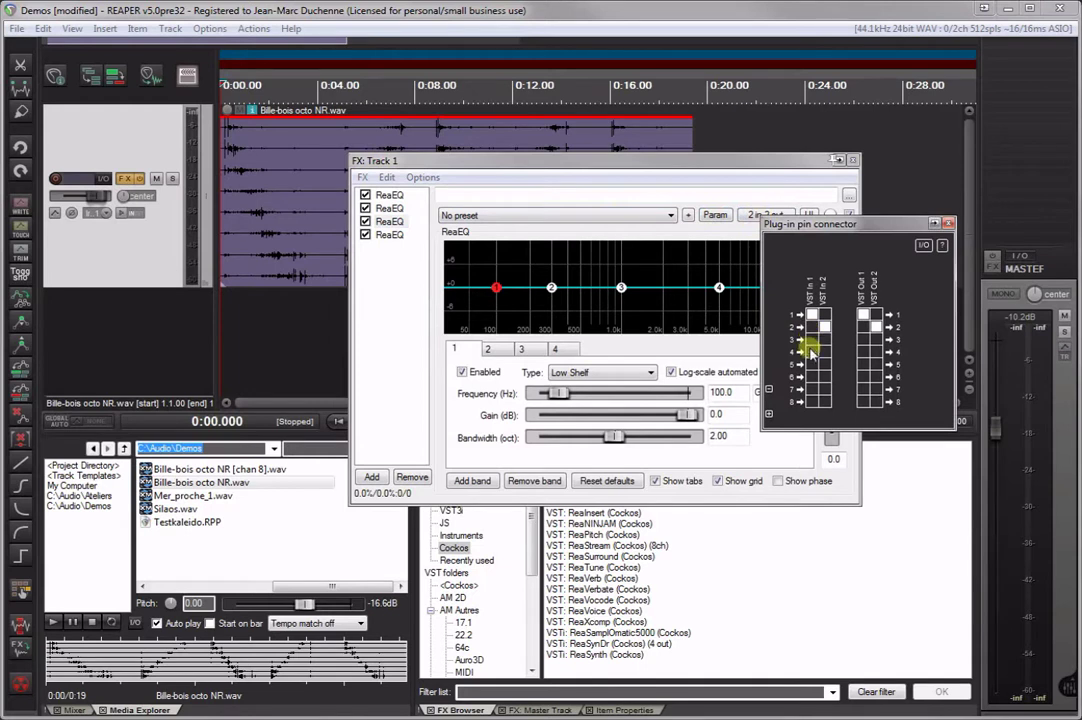
click(876, 326)
click(863, 314)
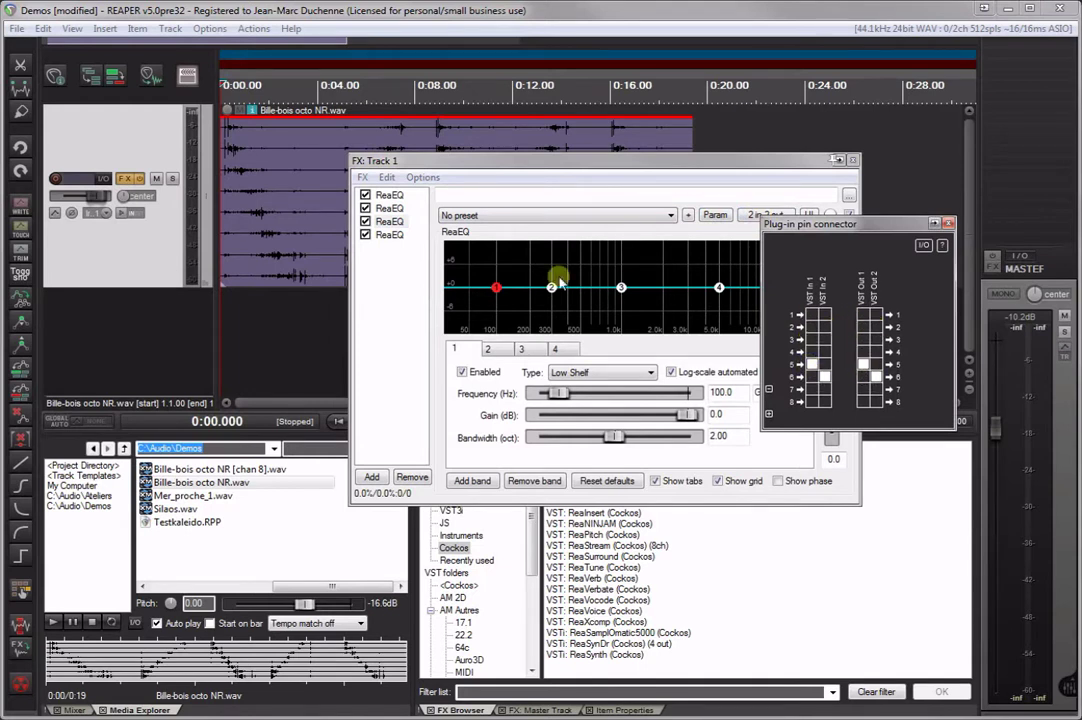
- Route the fourth ReaEQ's input and output pins to channels 7 and 8, and close the pin connector
click(390, 234)
click(765, 215)
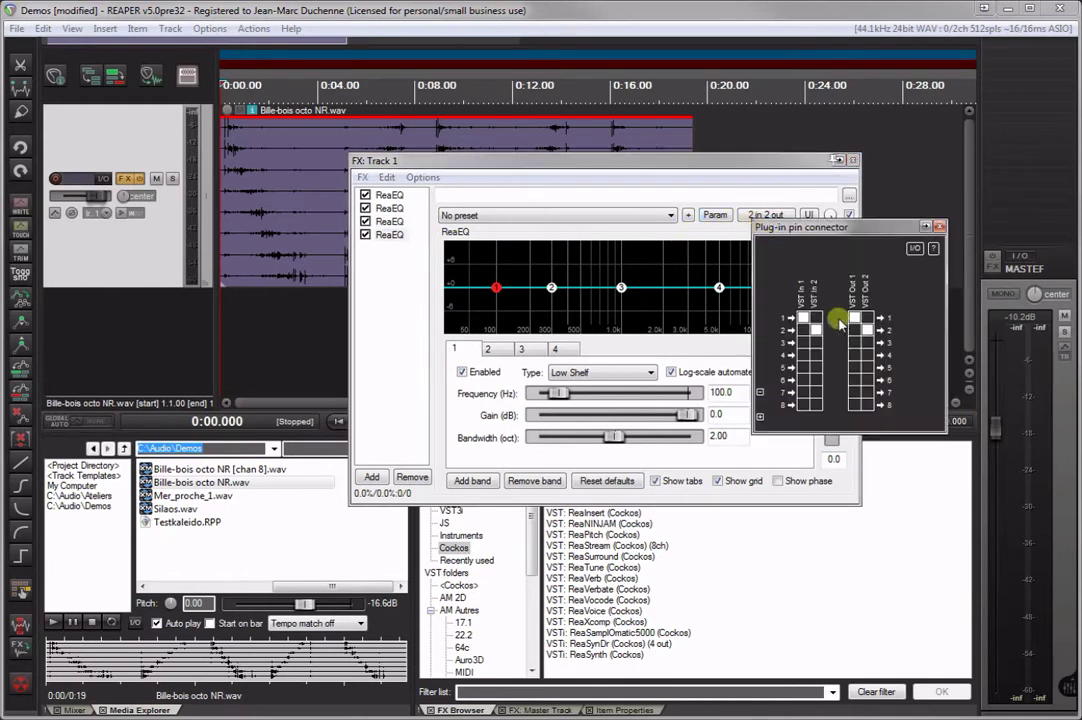
click(867, 404)
click(855, 392)
click(867, 330)
click(855, 318)
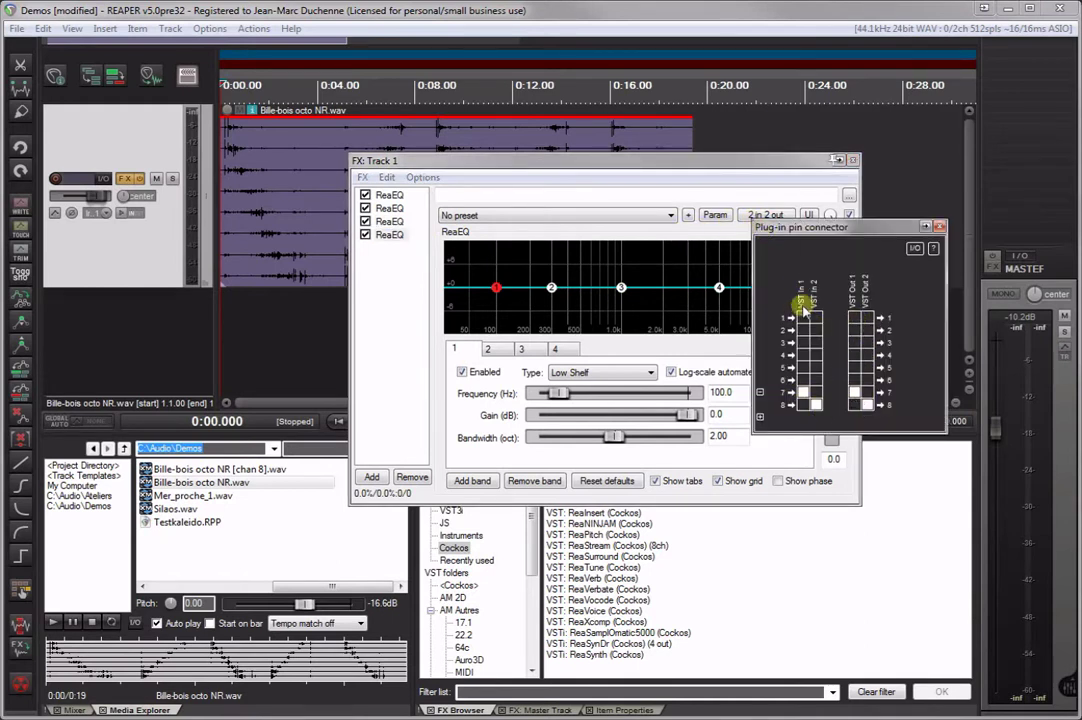
click(802, 162)
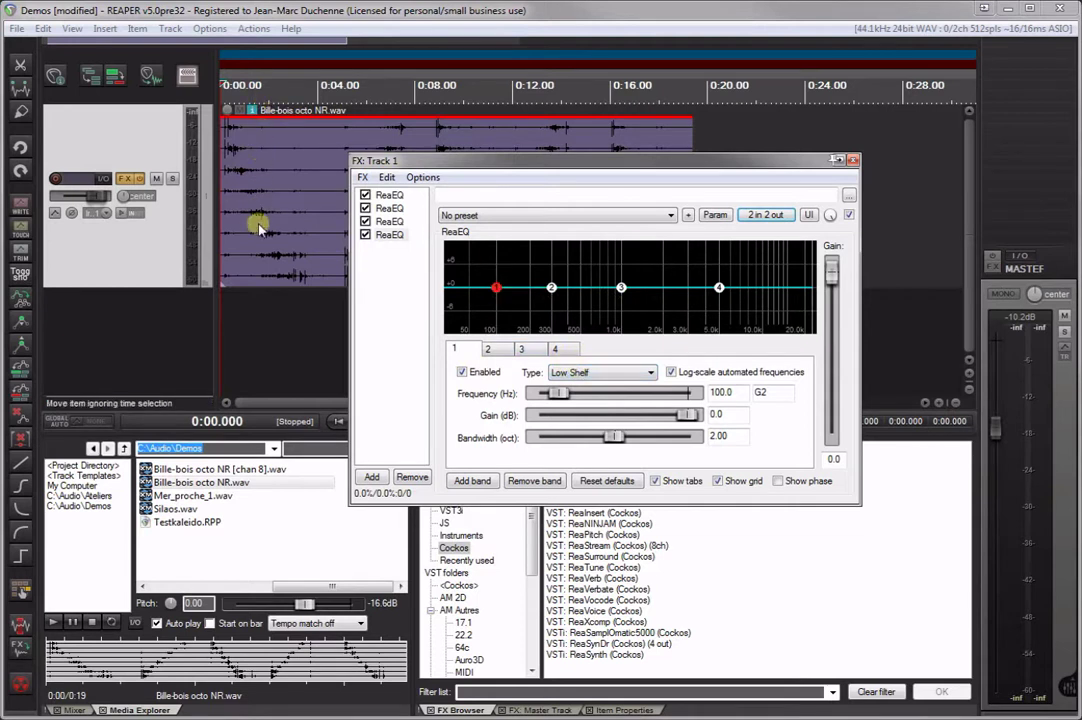
- Cut the low shelf to about -8.4 dB at 123.4 Hz (bandwidth 1.32) in the first ReaEQ and -6.0 dB at 113.1 Hz (1.40) in the second
click(287, 174)
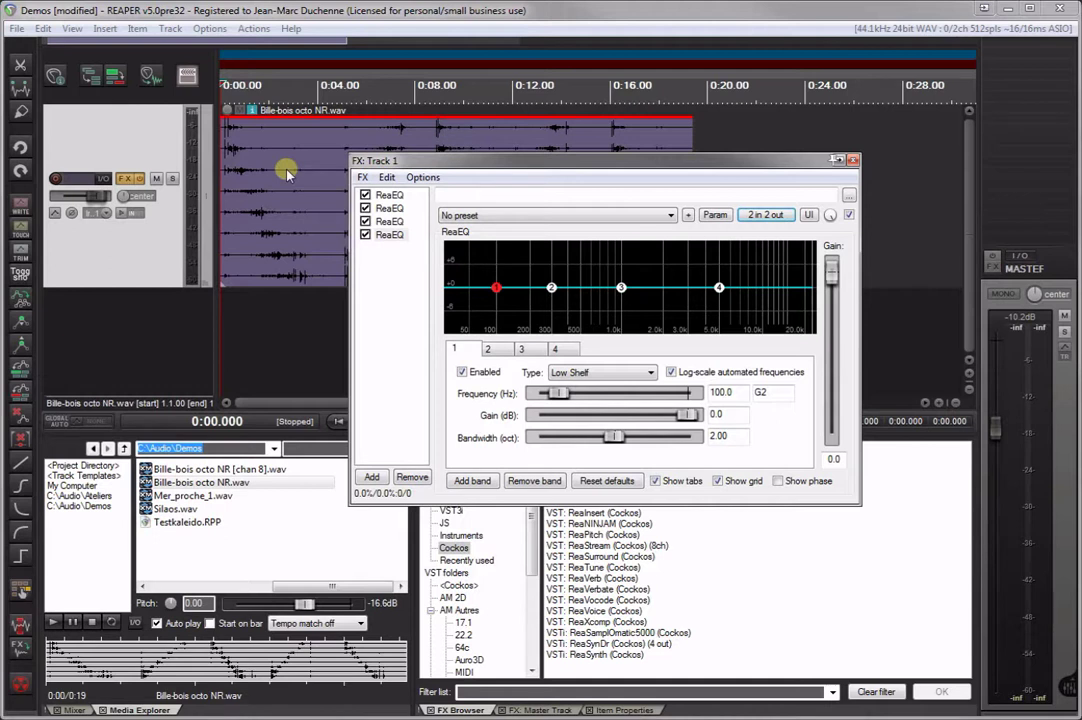
click(388, 195)
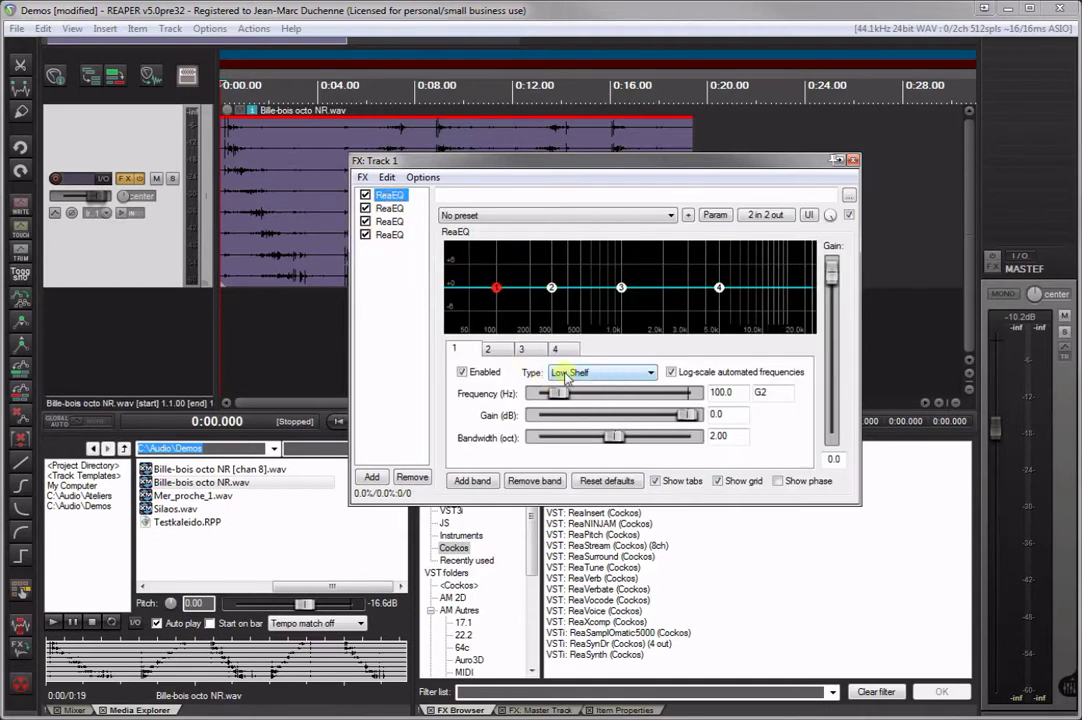
mouse_move(496, 287)
mouse_down()
mouse_move(506, 320)
mouse_move(502, 311)
mouse_up()
click(389, 208)
drag(613, 436, 590, 438)
click(388, 195)
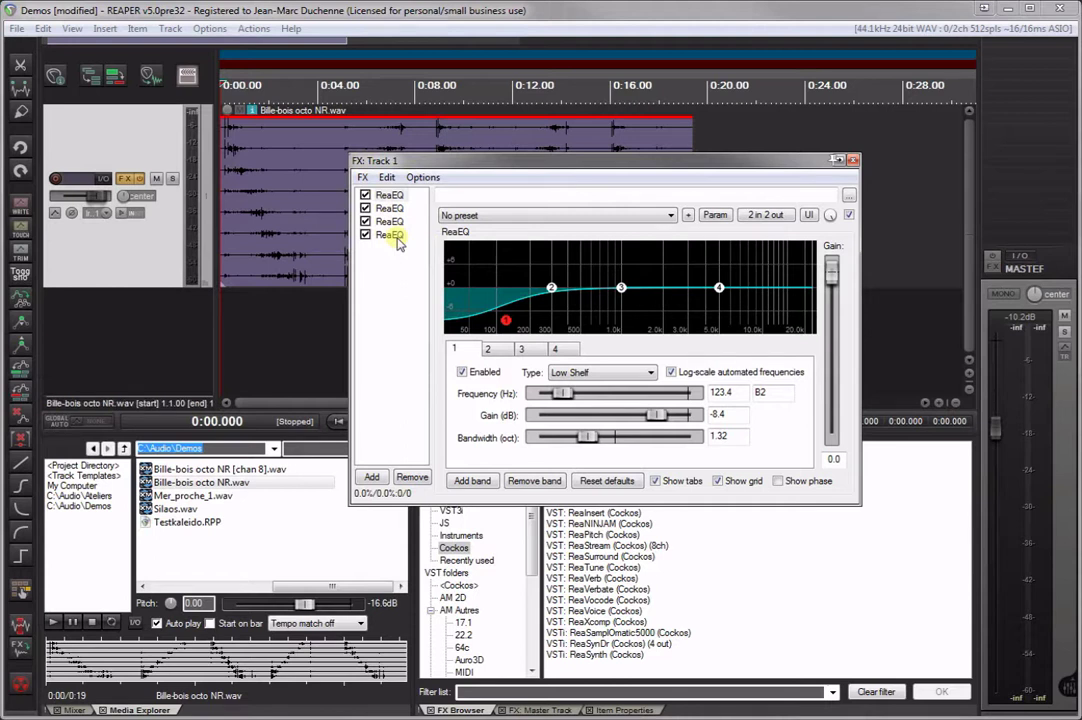
- Delete the third and fourth ReaEQ instances from track 1's effects chain
click(390, 196)
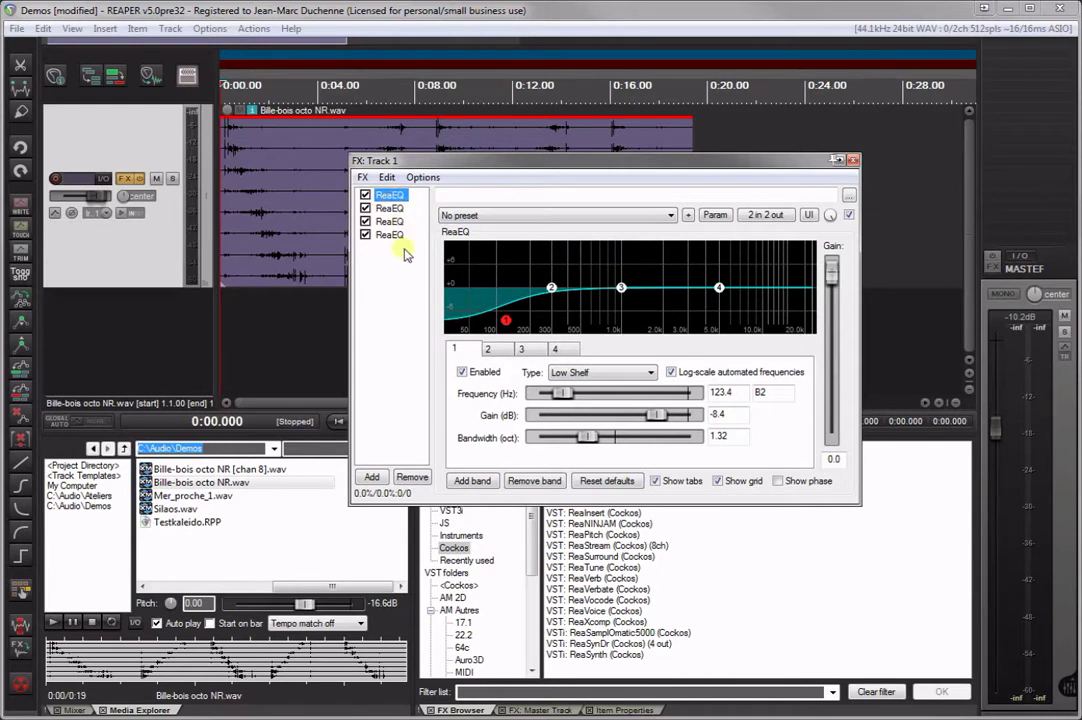
drag(405, 260, 392, 227)
key(Delete)
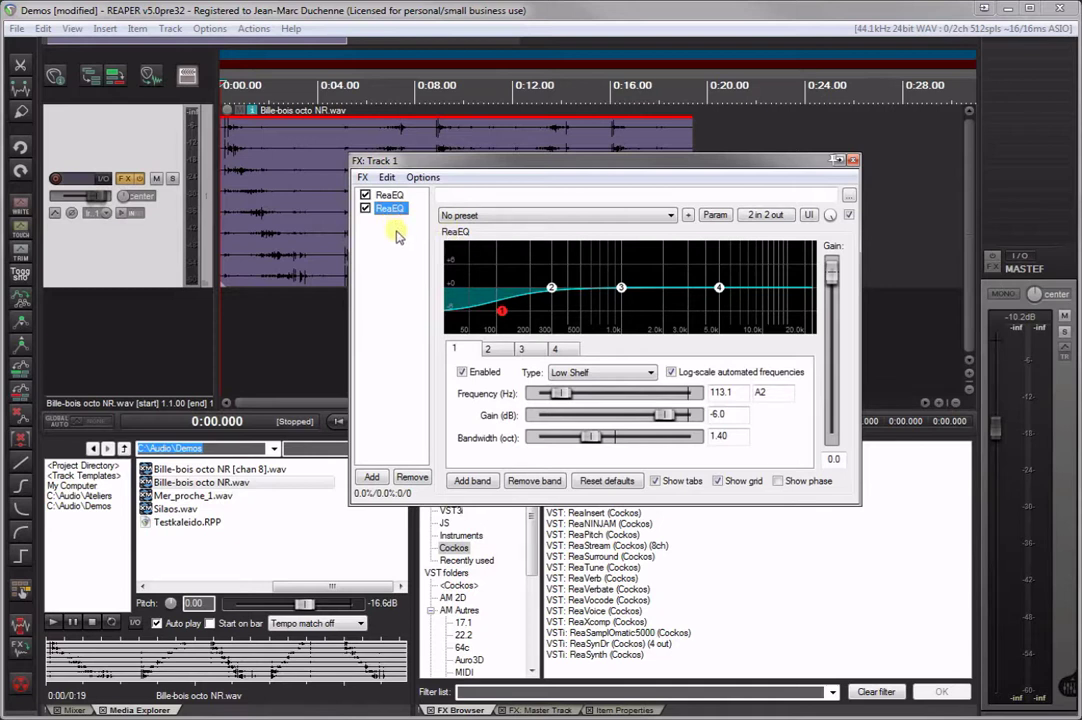
- Compare the curves of the two remaining ReaEQ instances and inspect the second one's pin connections
click(397, 211)
click(389, 196)
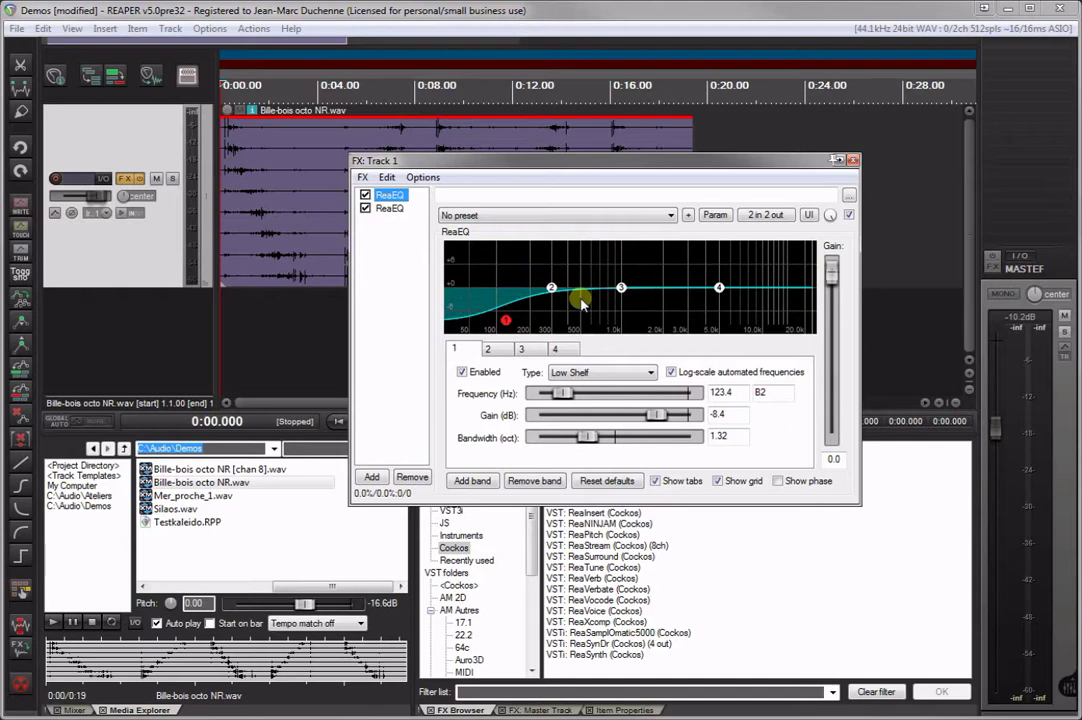
click(390, 208)
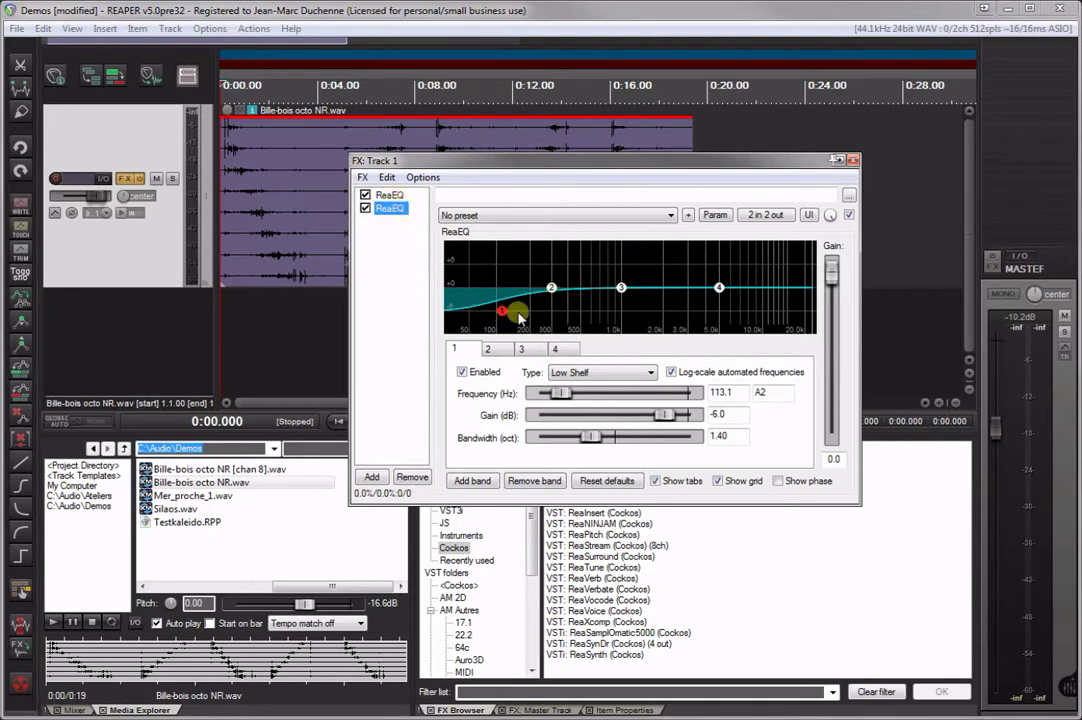
click(790, 216)
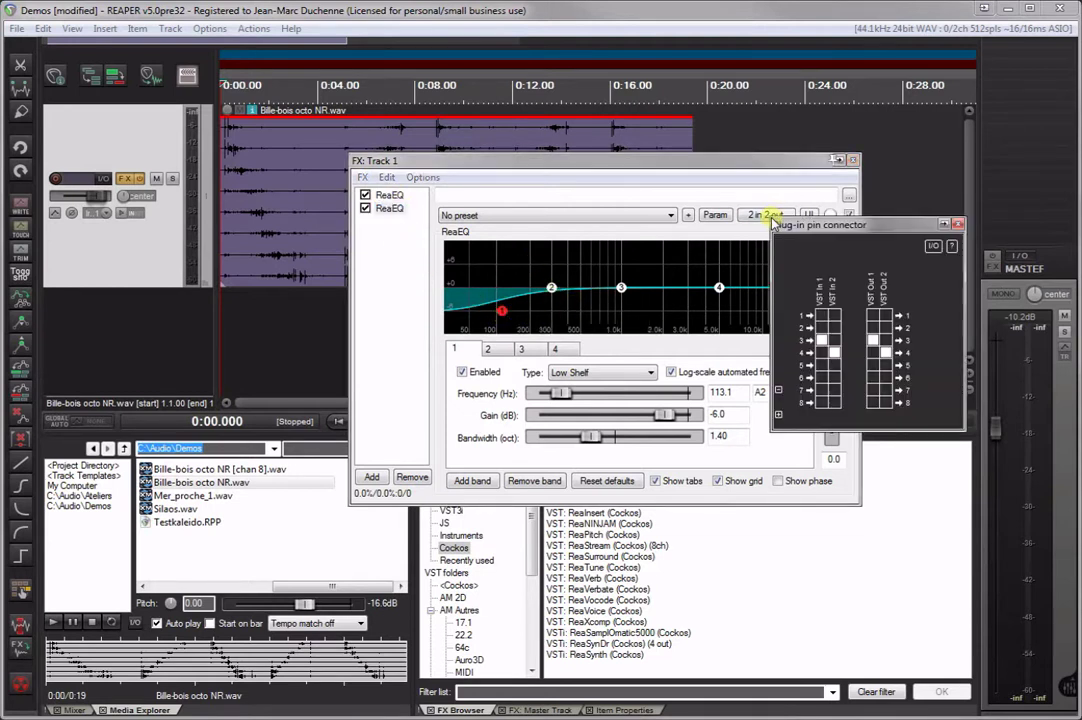
- Link the second ReaEQ's Freq-Low Shelf parameter to Freq-Low Shelf of the first ReaEQ, and close the modulation settings
click(715, 215)
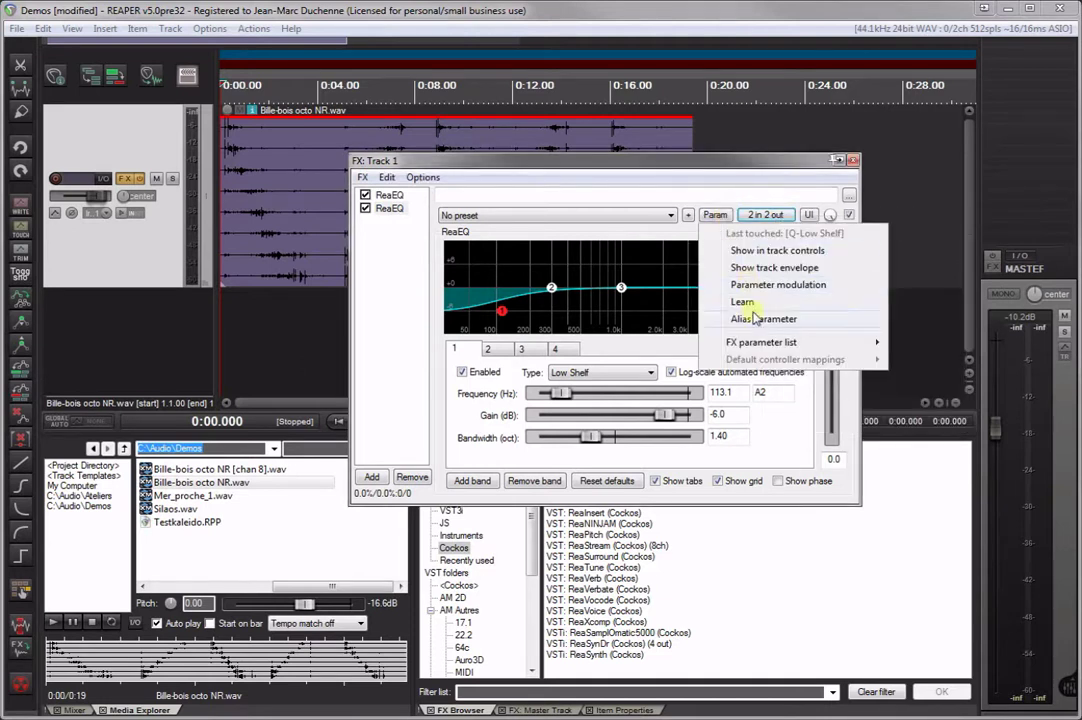
mouse_move(757, 343)
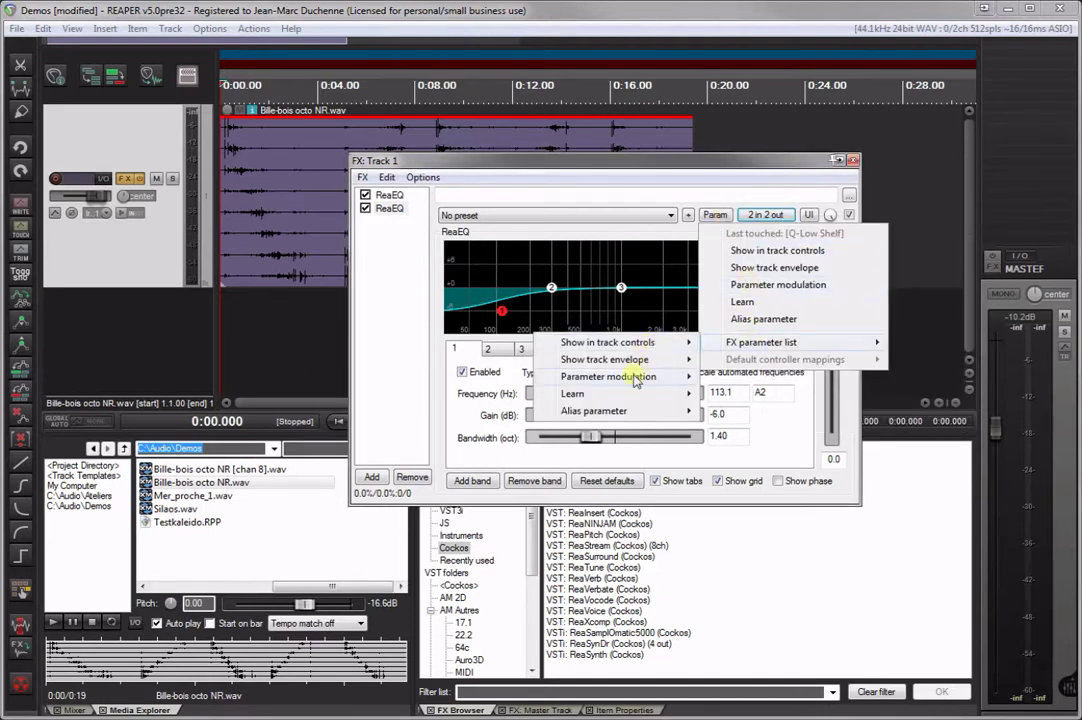
mouse_move(636, 380)
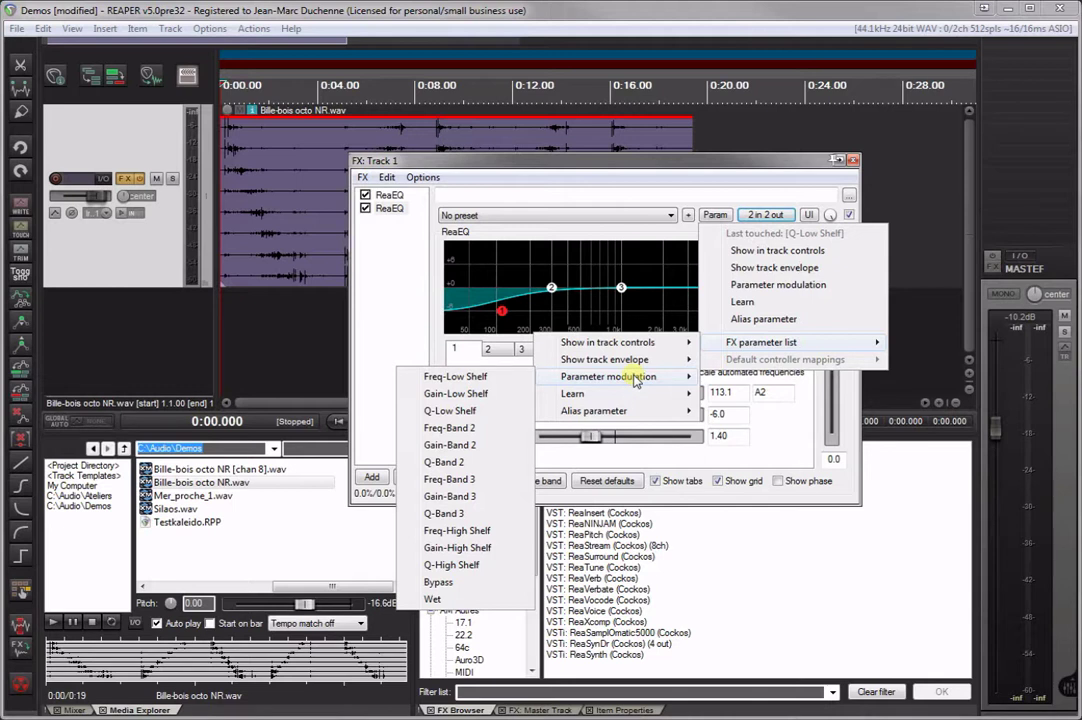
click(454, 376)
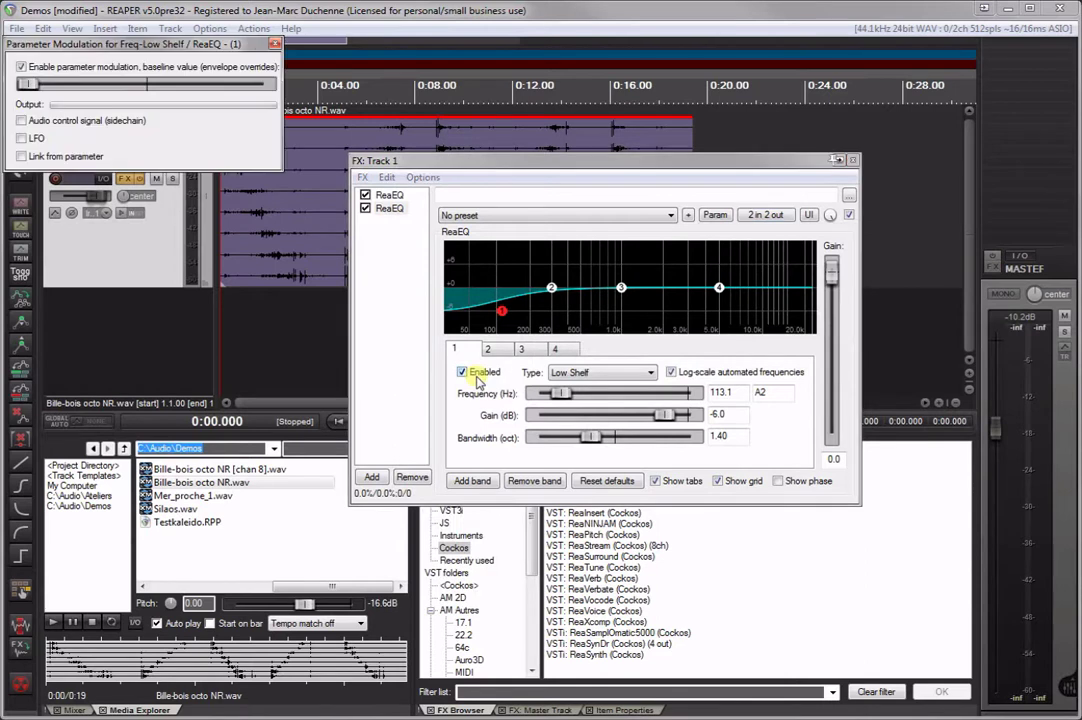
click(21, 157)
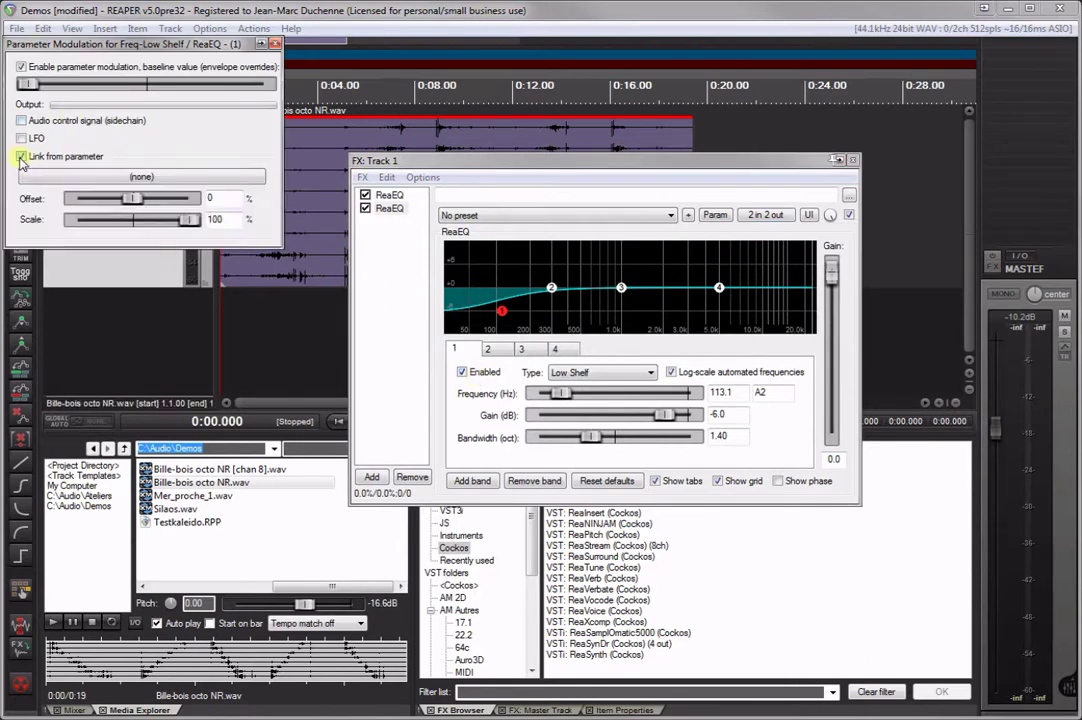
click(141, 178)
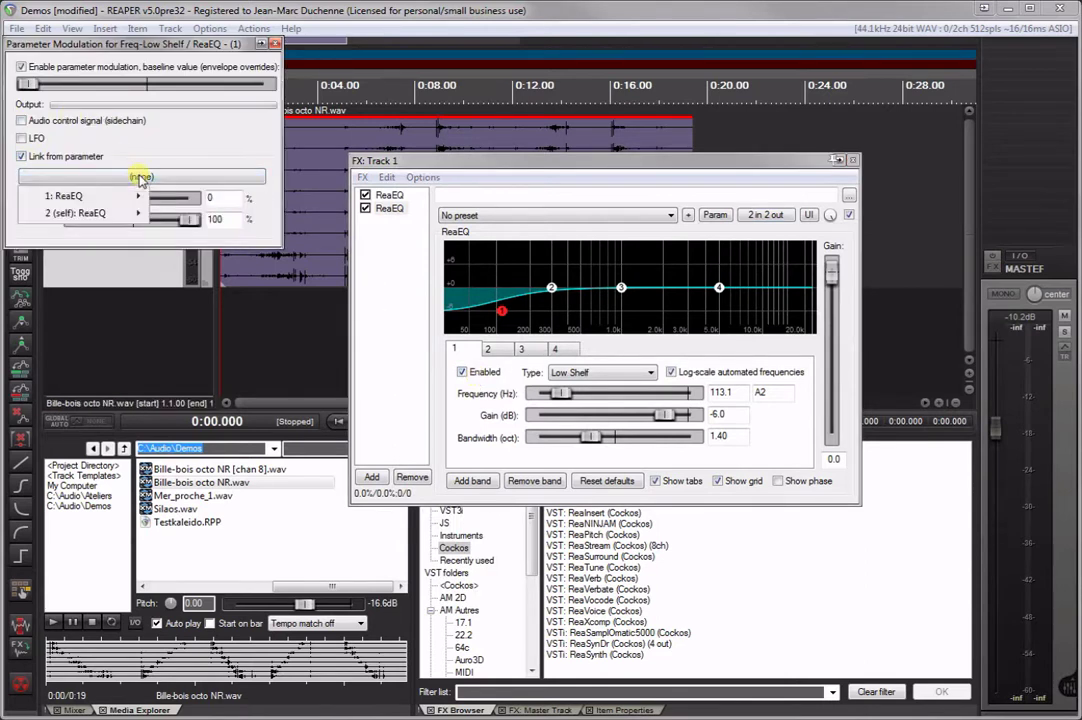
mouse_move(84, 198)
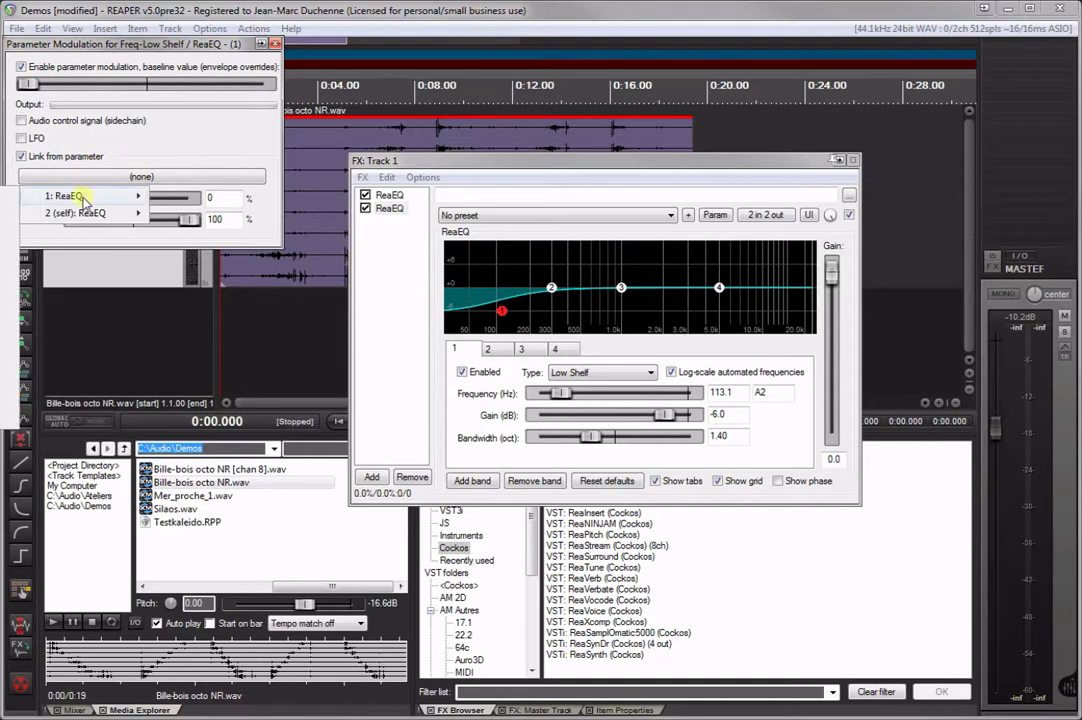
click(10, 196)
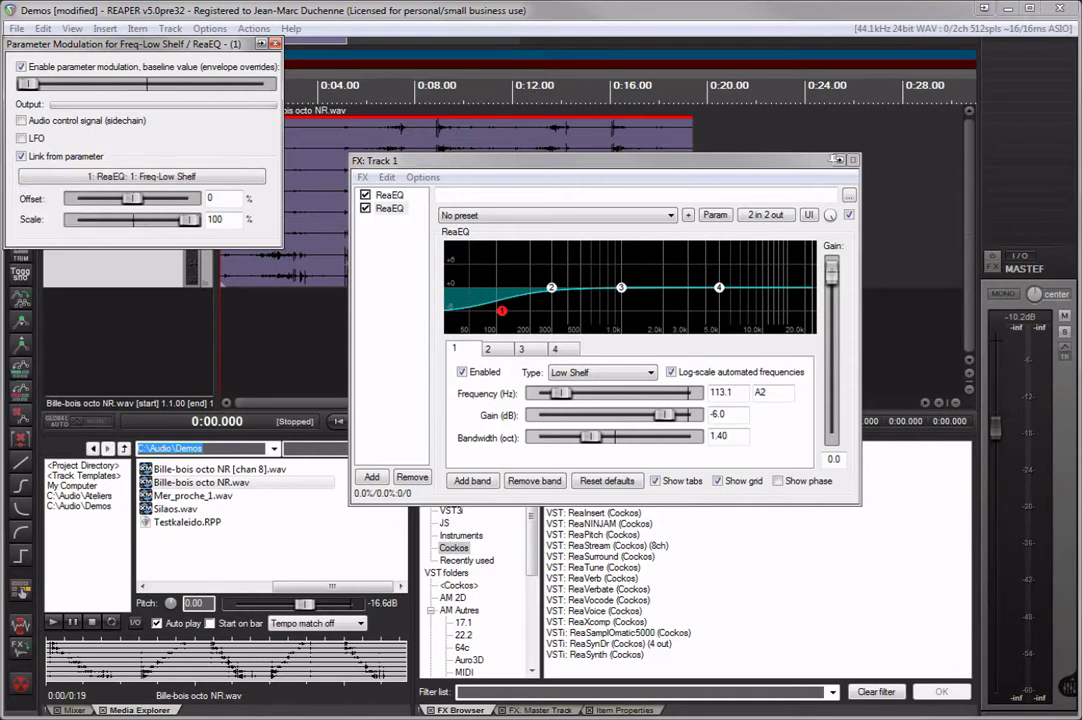
click(278, 46)
- Link the second ReaEQ's Gain-Low Shelf parameter to Gain-Low Shelf of the first ReaEQ, and close the modulation settings
click(715, 215)
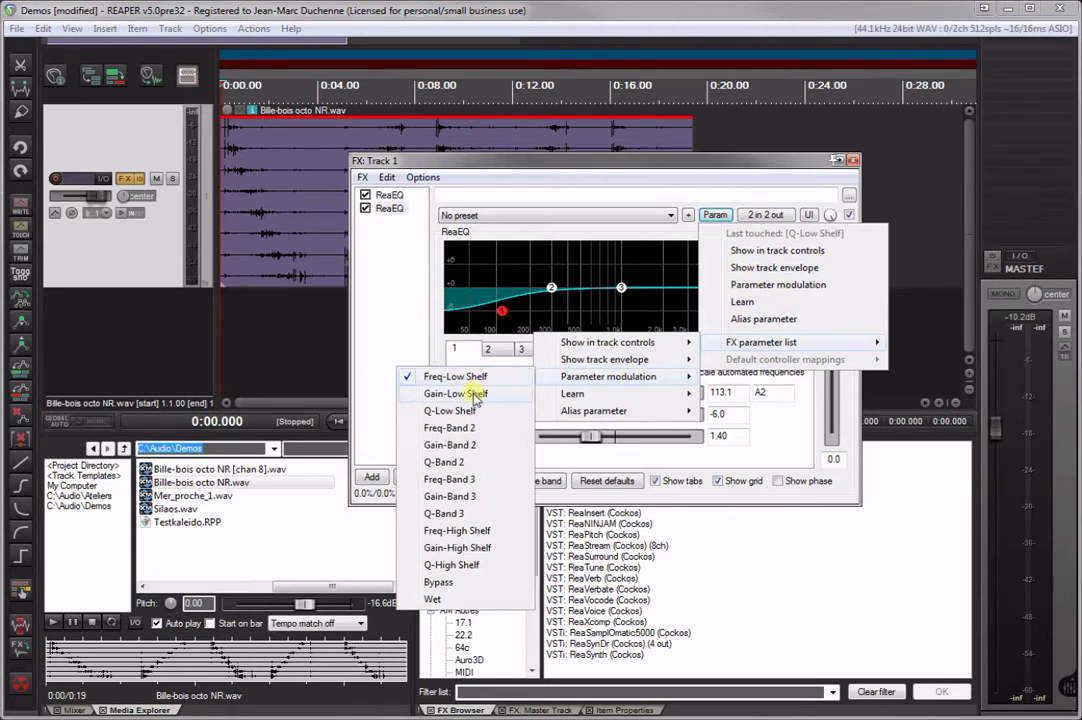
click(474, 396)
drag(150, 12, 372, 117)
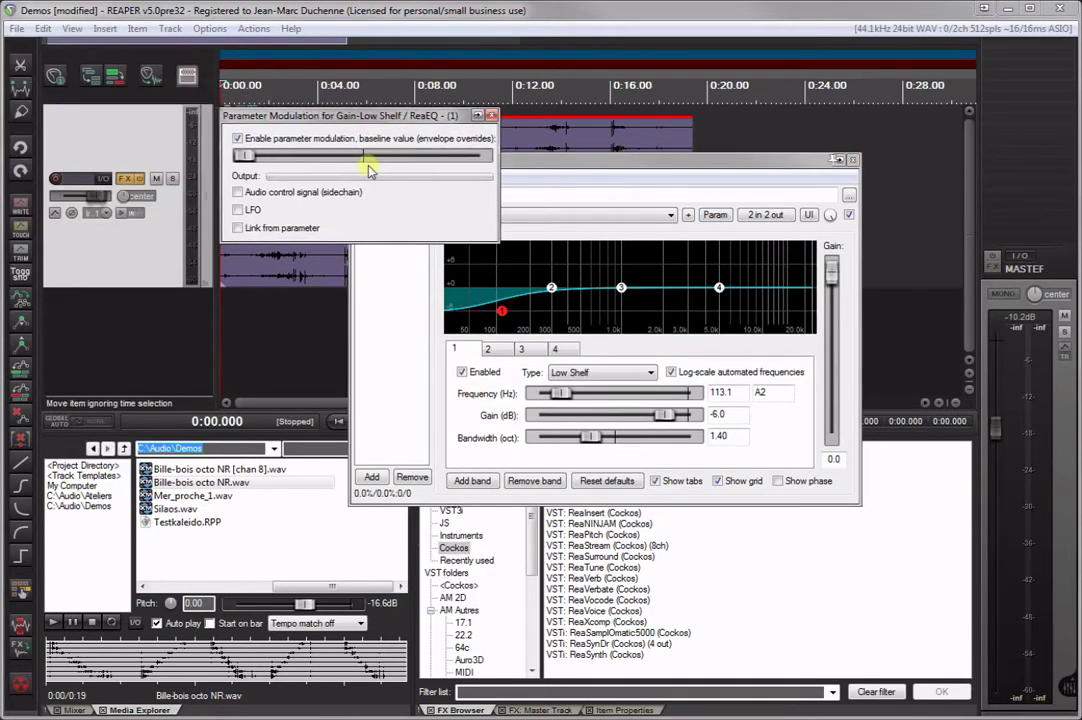
click(238, 228)
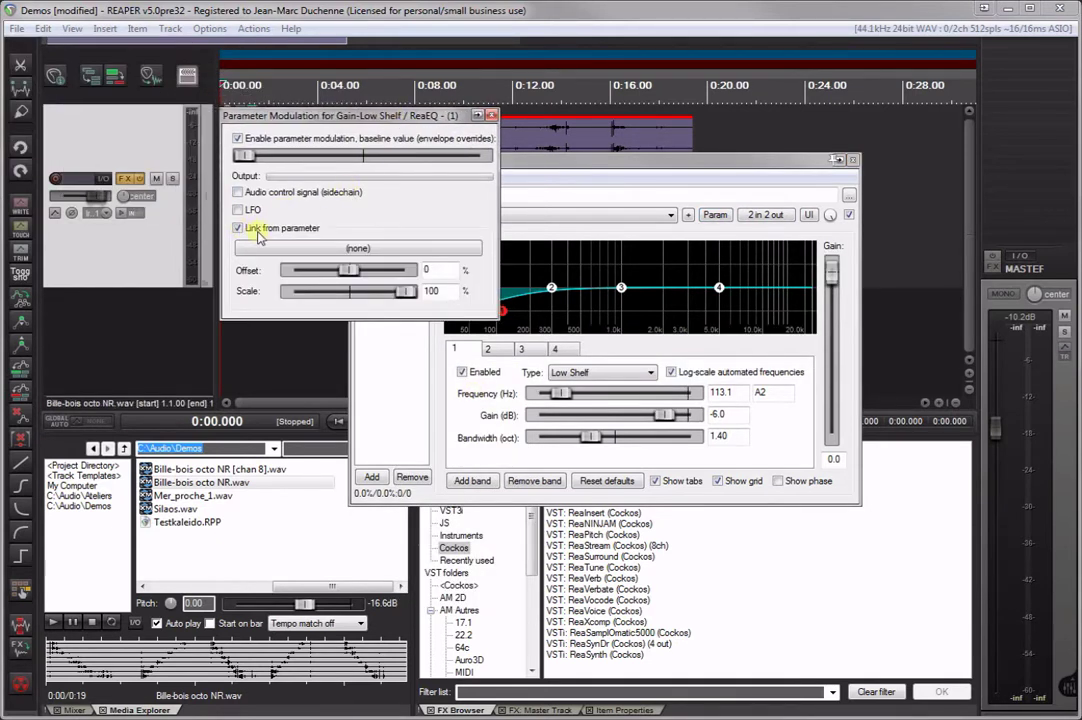
click(335, 250)
mouse_move(307, 270)
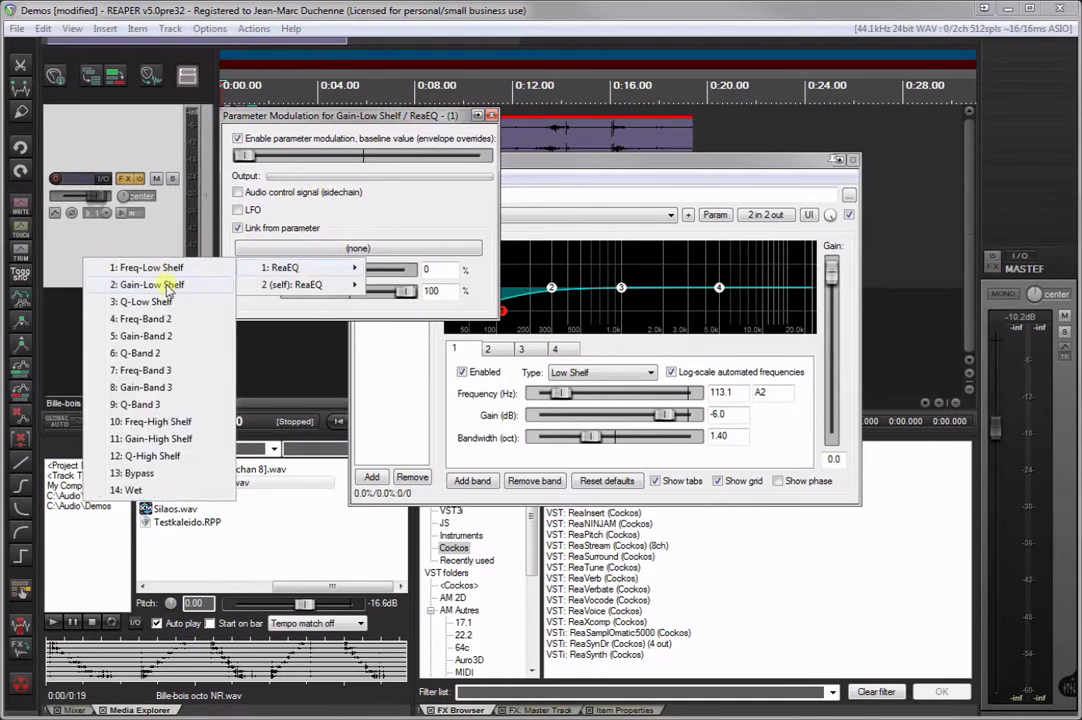
click(150, 284)
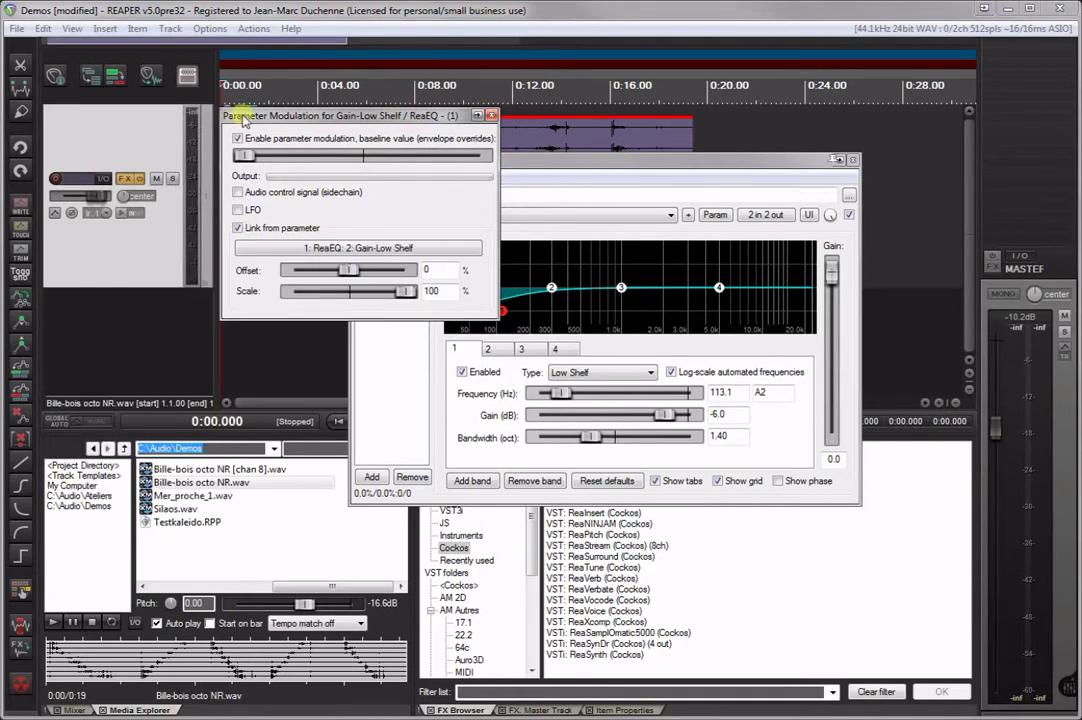
click(491, 115)
- Link the second ReaEQ's Q-Low Shelf parameter to Q-Low Shelf of the first ReaEQ, and close the modulation settings
click(716, 216)
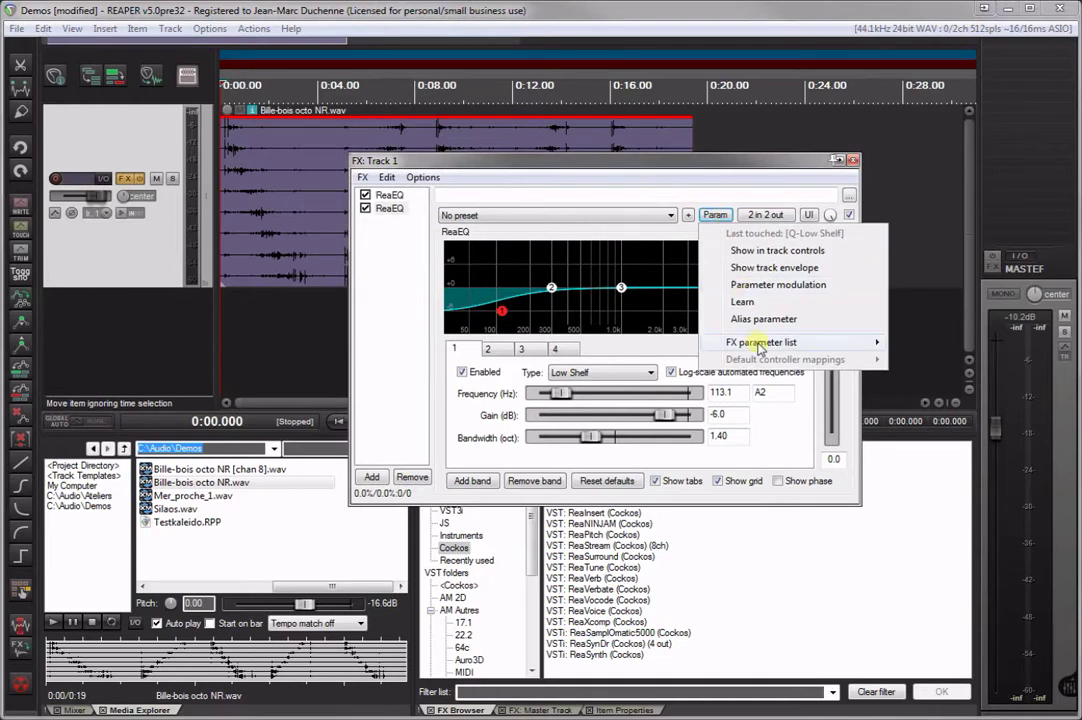
mouse_move(758, 342)
mouse_move(648, 382)
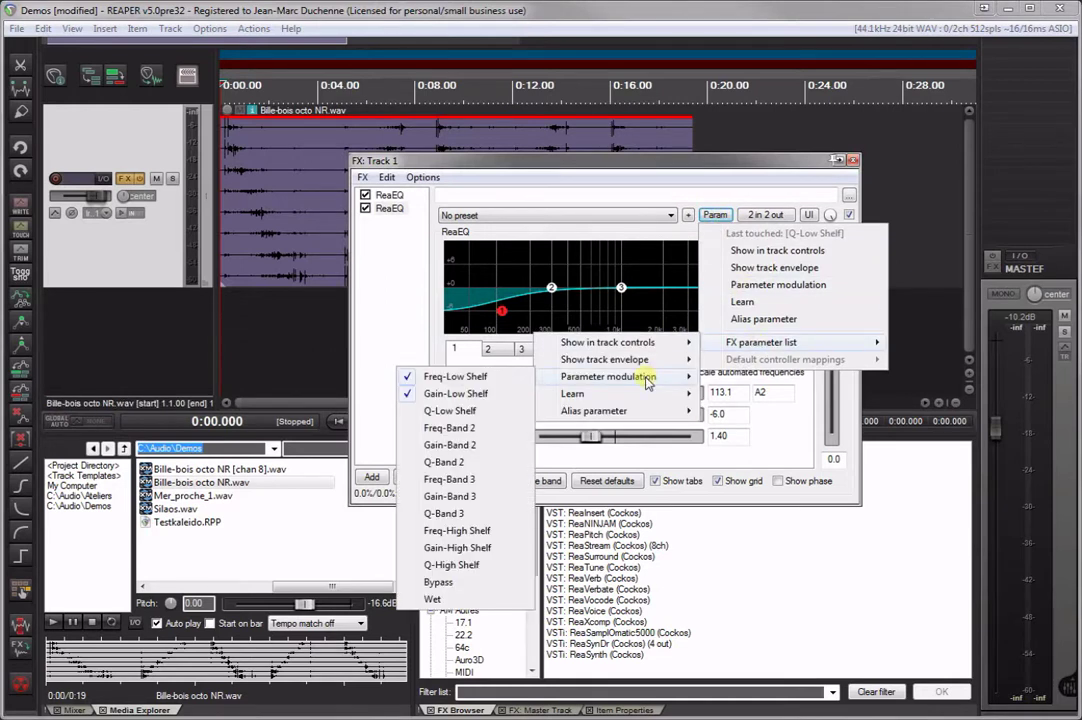
click(462, 411)
drag(165, 44, 335, 107)
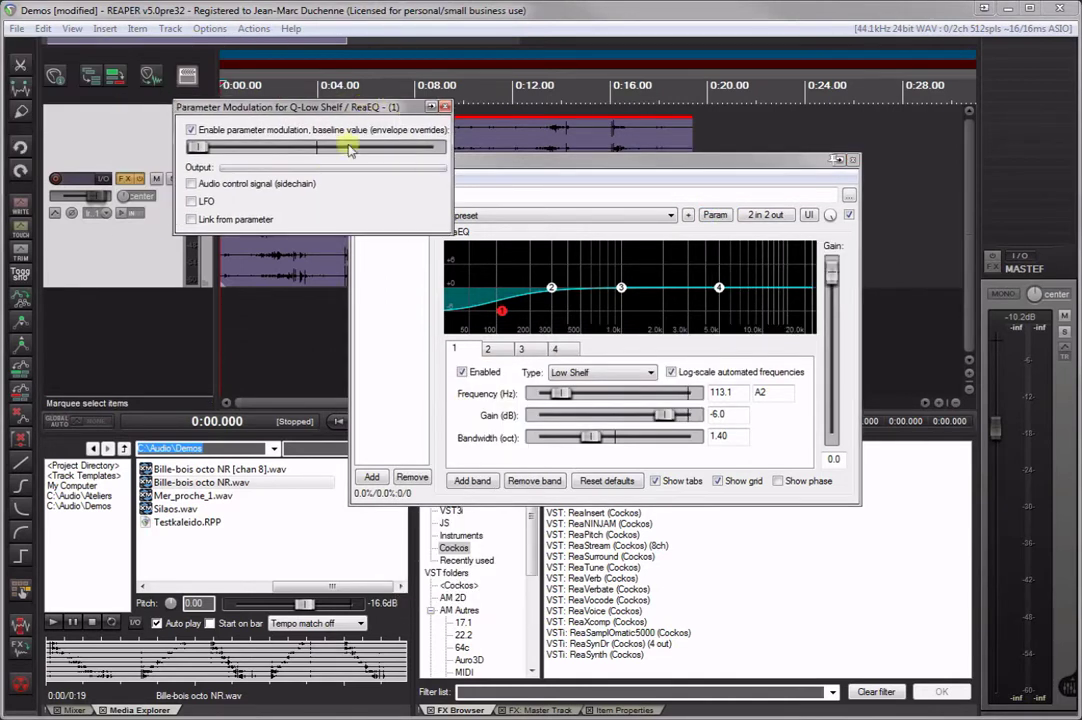
click(192, 220)
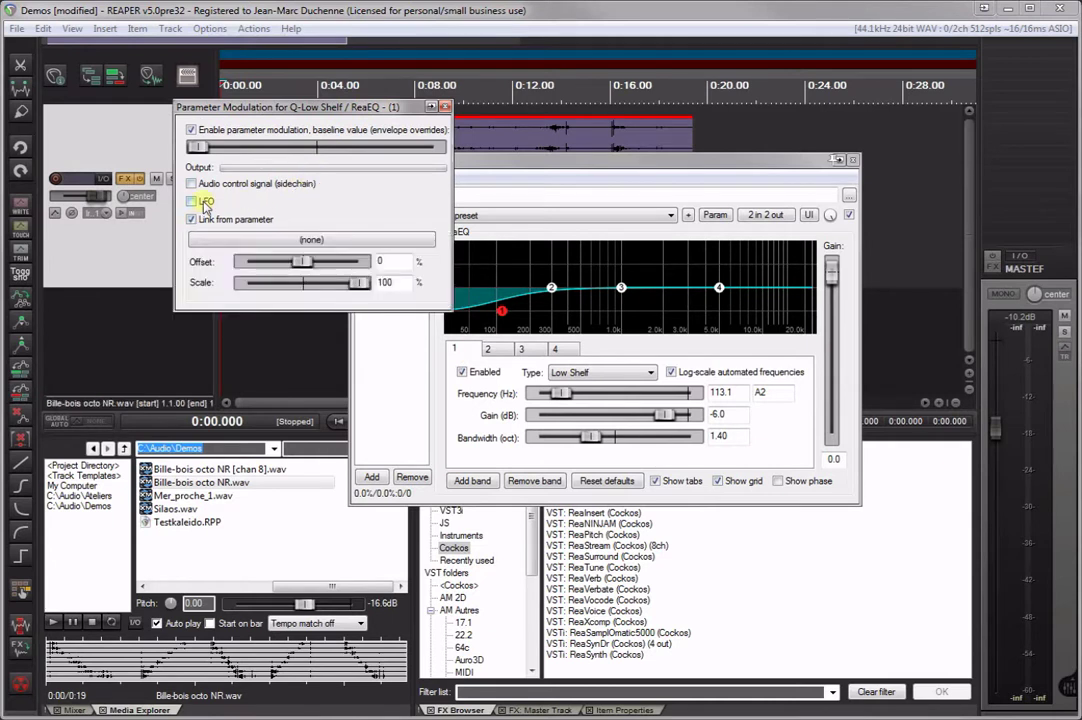
click(299, 239)
mouse_move(262, 258)
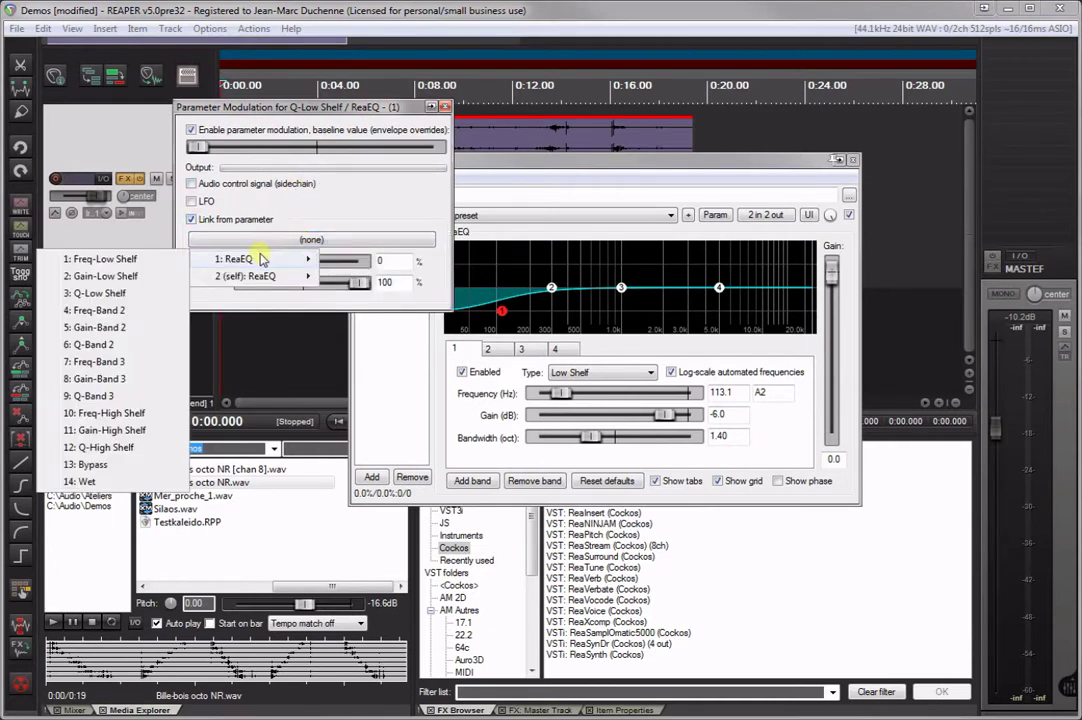
click(130, 294)
click(444, 106)
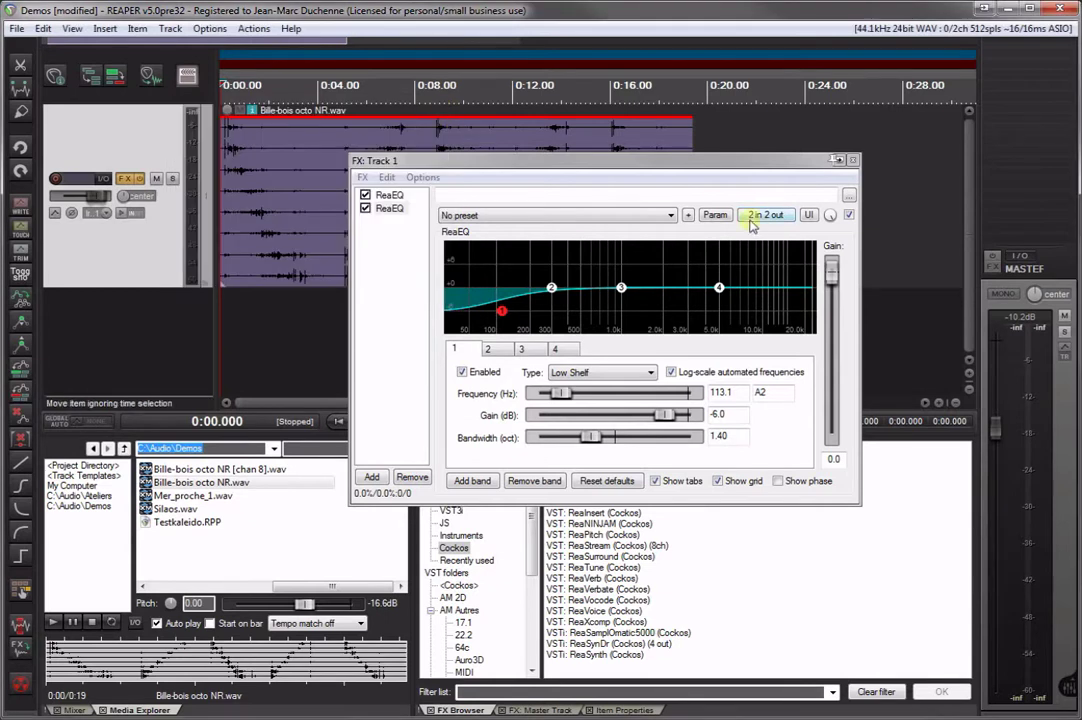
click(715, 215)
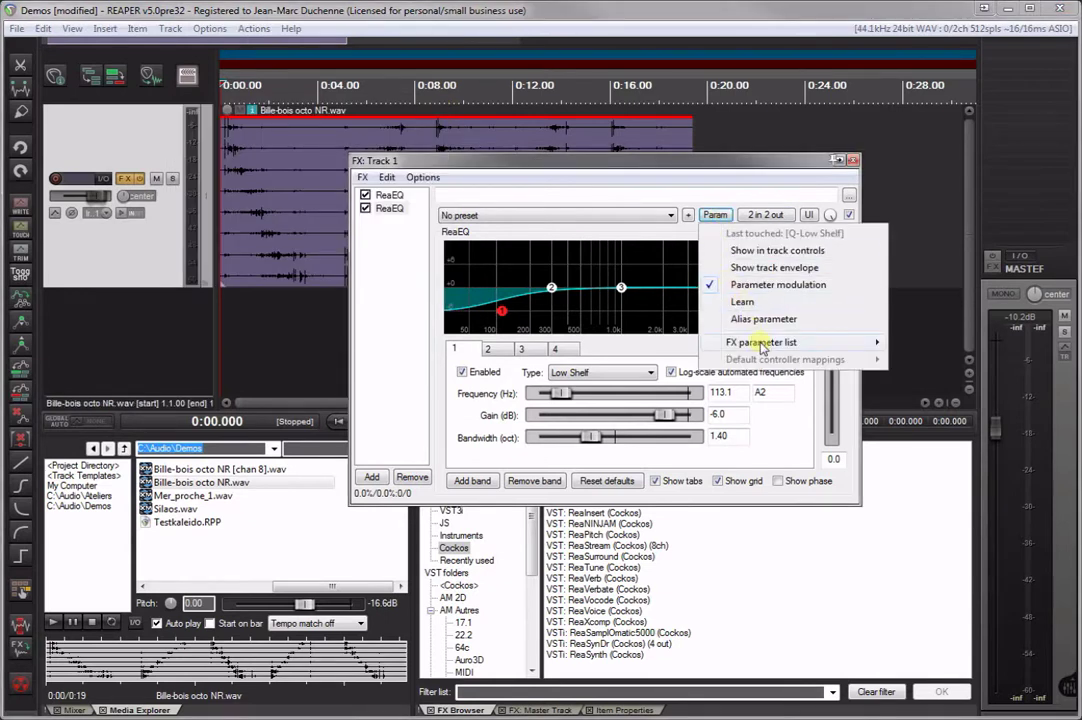
mouse_move(762, 346)
mouse_move(622, 380)
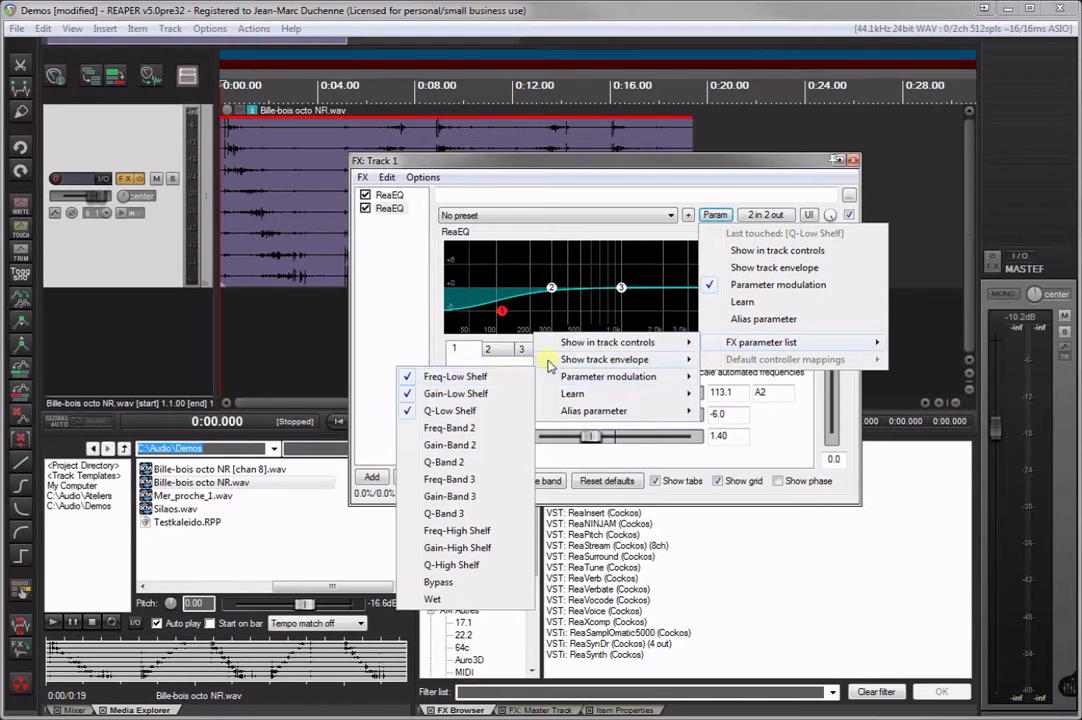
click(546, 166)
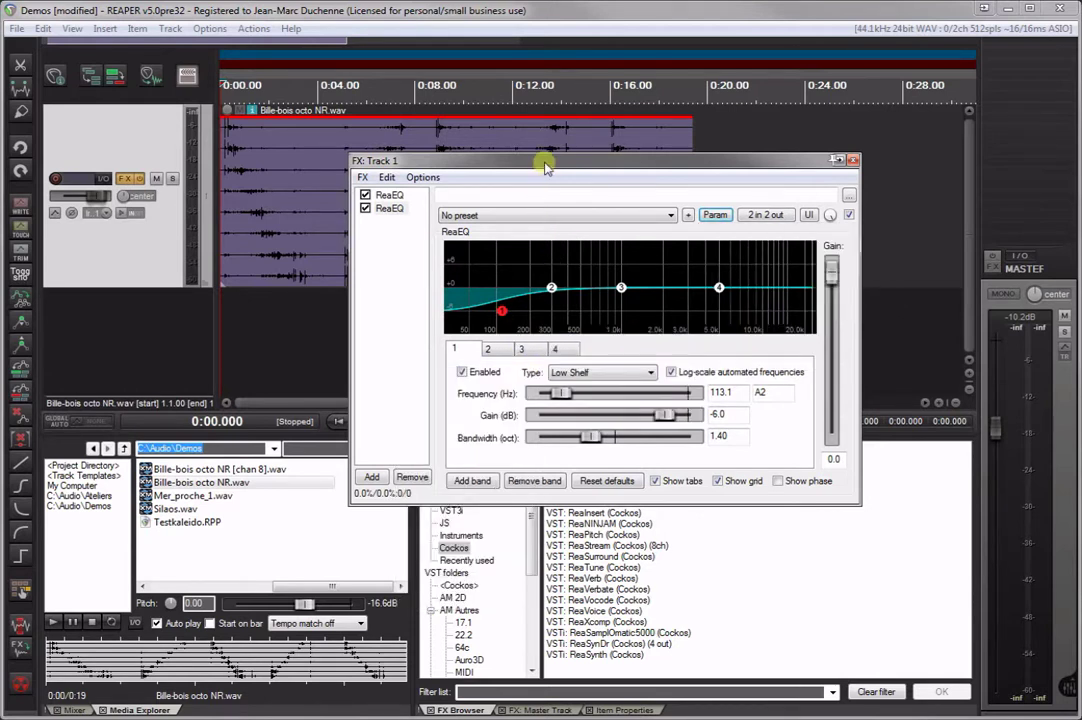
- Float the first ReaEQ beside the effects chain and move its low shelf to about -8.6 dB at 96.8 Hz
double_click(391, 196)
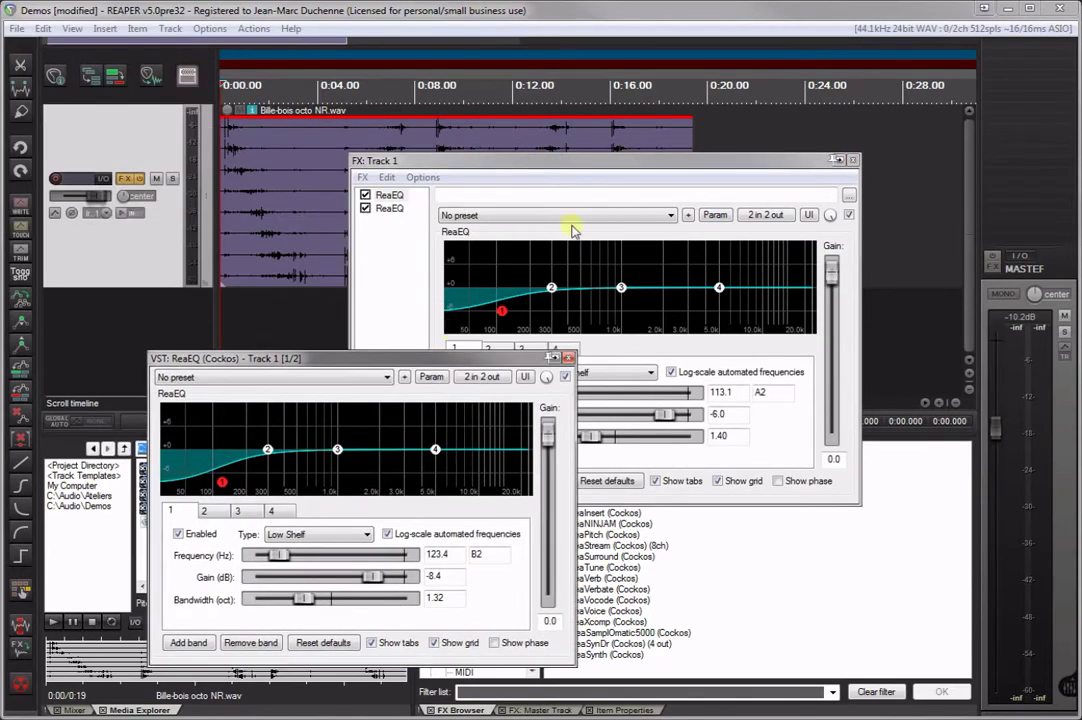
drag(608, 158, 728, 98)
drag(396, 358, 307, 340)
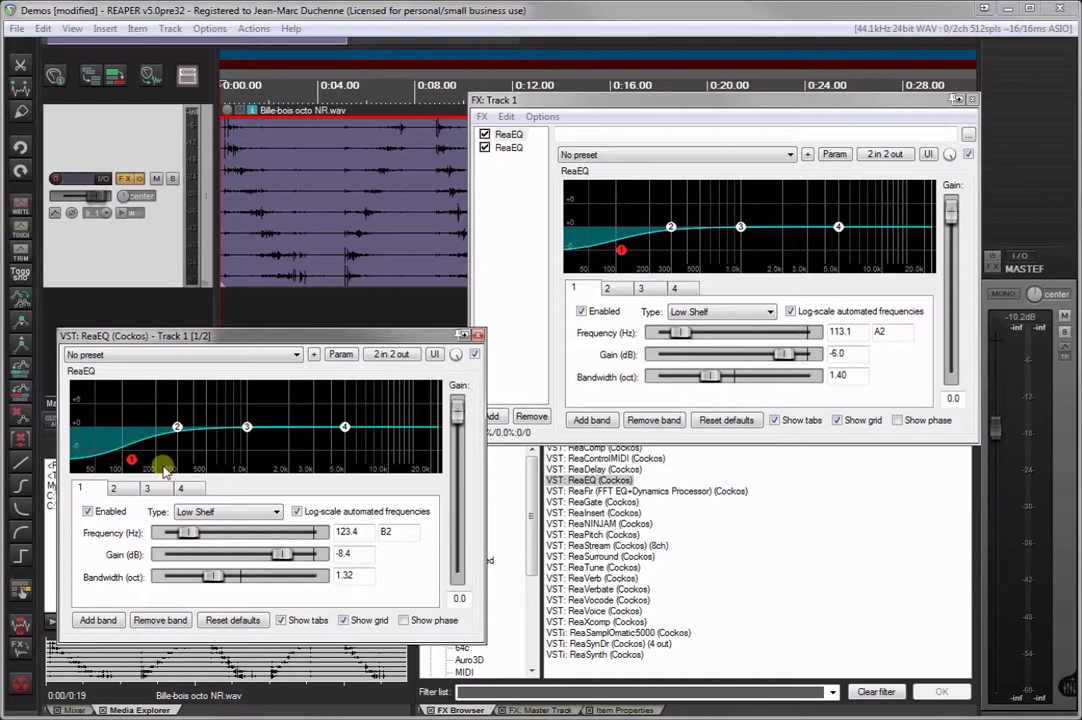
mouse_move(131, 459)
mouse_down()
mouse_move(131, 405)
mouse_move(126, 444)
mouse_move(138, 449)
mouse_move(150, 368)
mouse_move(106, 432)
mouse_move(168, 462)
mouse_move(183, 405)
mouse_move(135, 405)
mouse_move(154, 446)
mouse_move(188, 405)
mouse_move(232, 452)
mouse_move(158, 412)
mouse_move(120, 452)
mouse_move(110, 394)
mouse_move(113, 440)
mouse_move(120, 408)
mouse_move(109, 444)
mouse_move(121, 413)
mouse_move(124, 462)
mouse_up()
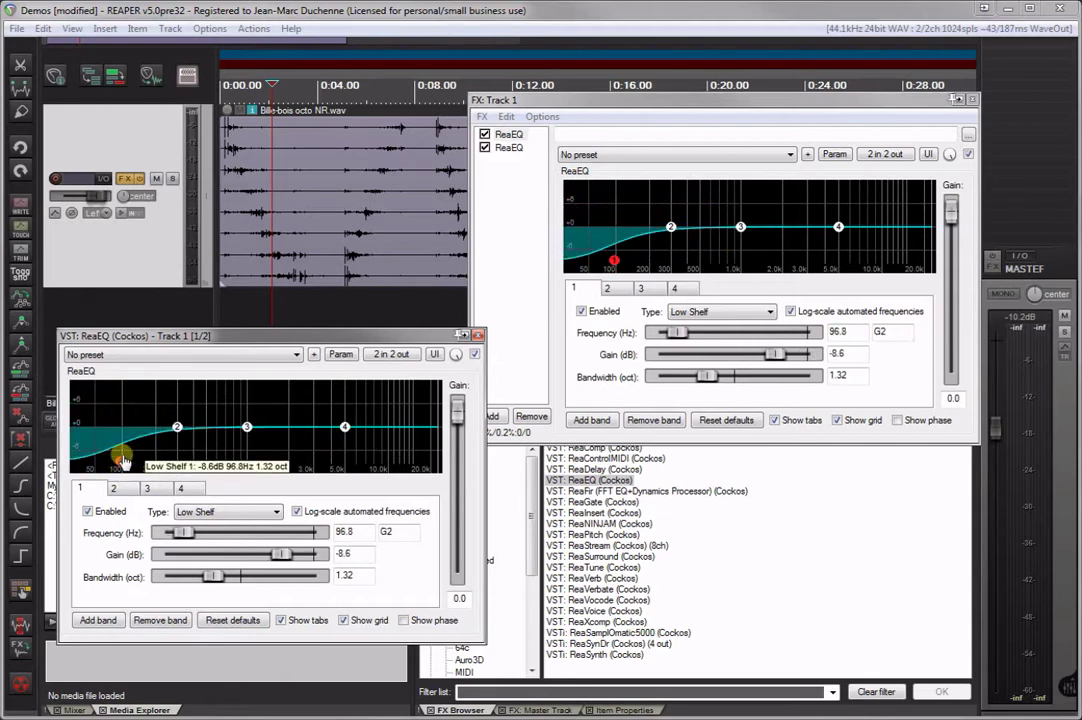
- Close the floating ReaEQ and paste two copies of the linked second ReaEQ into track 1's effects chain
click(478, 338)
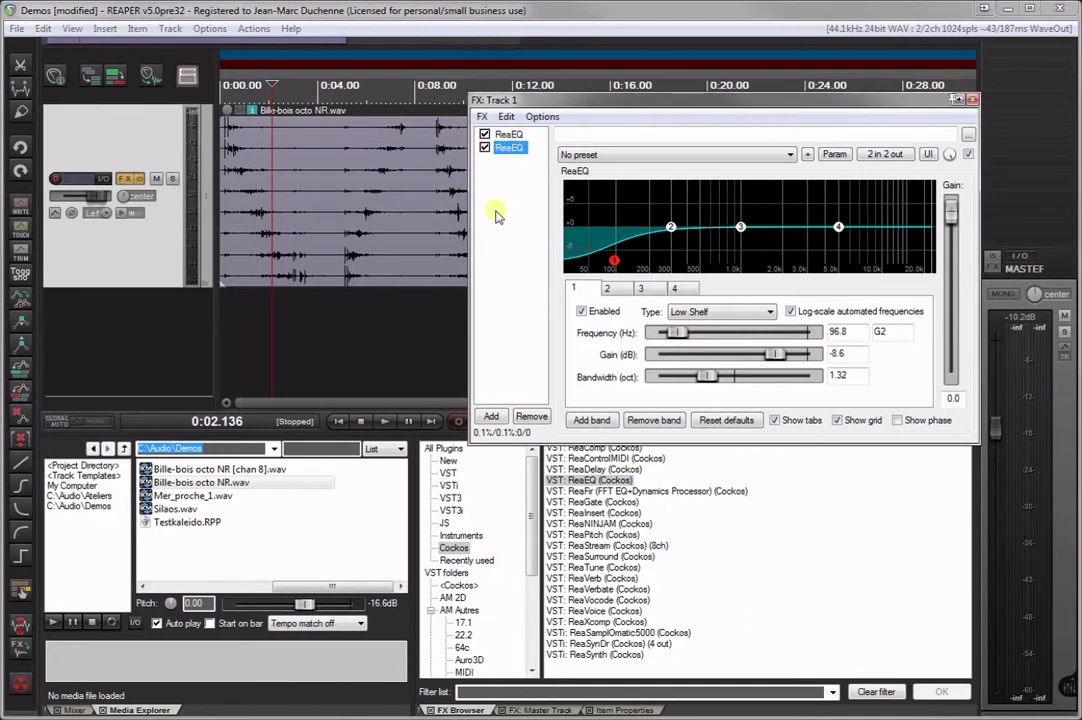
key(ctrl+v)
key(ctrl+v)
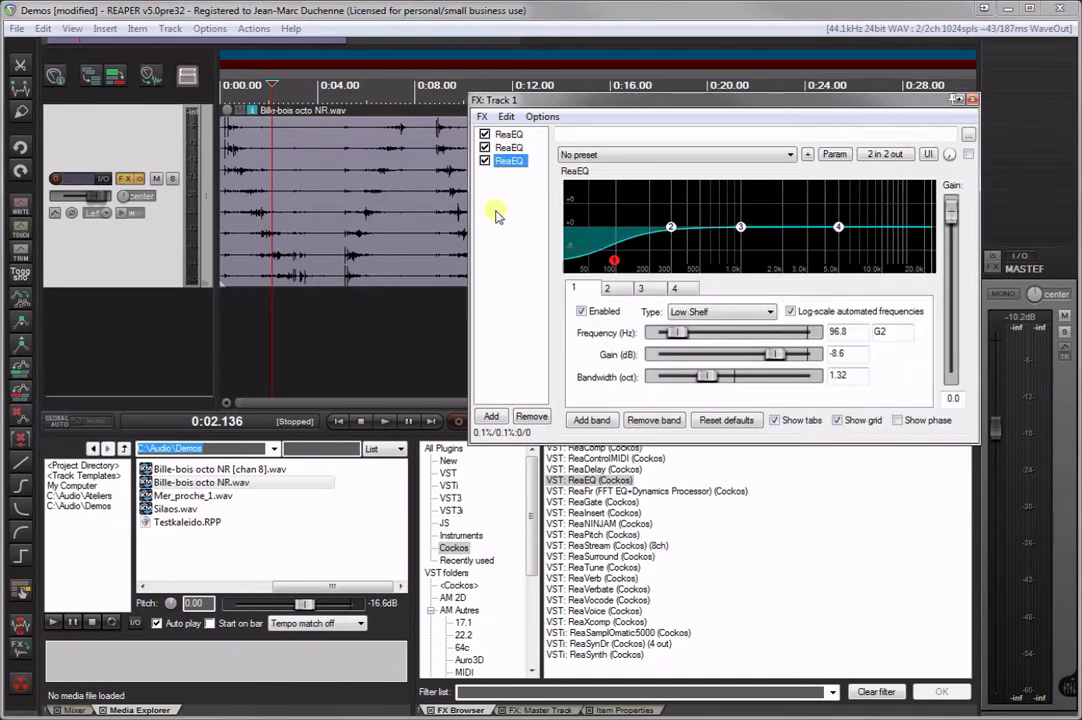
- Route the third ReaEQ's input and output pins to channels 5 and 6 only
click(513, 162)
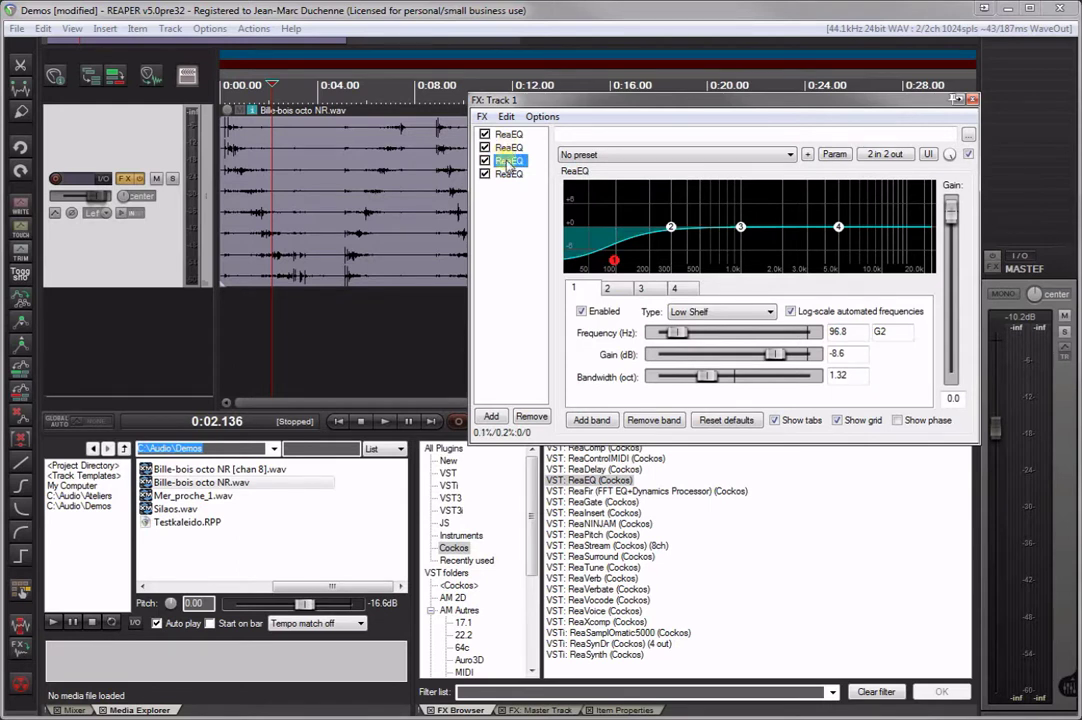
click(886, 154)
click(935, 302)
click(935, 277)
click(987, 302)
click(1000, 315)
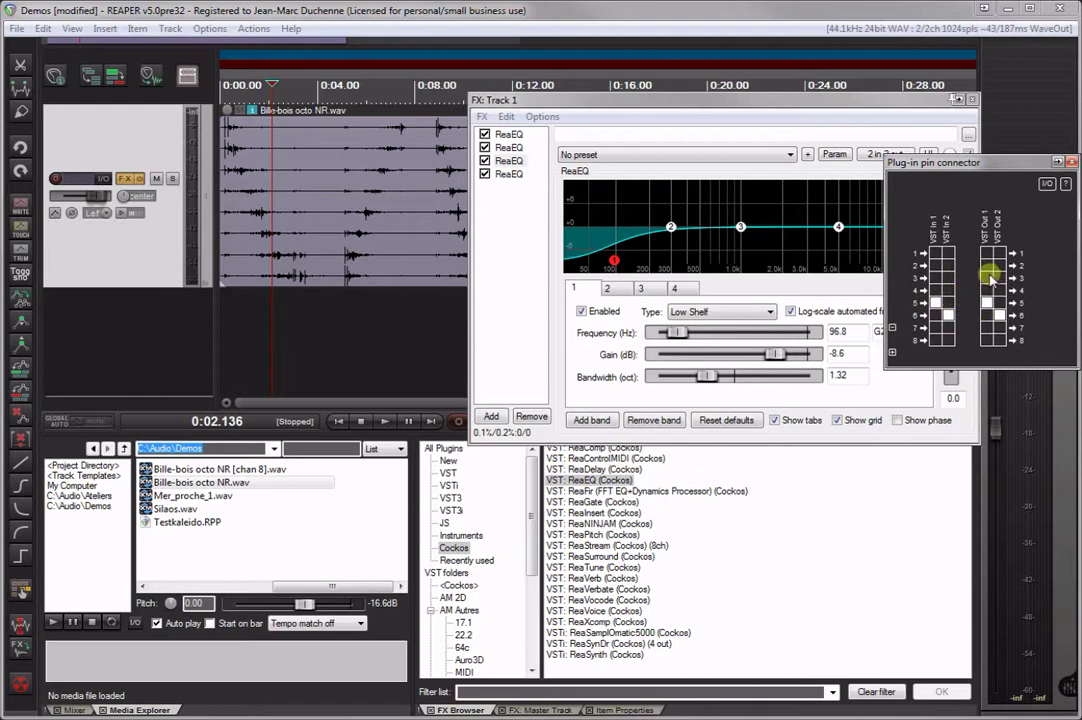
- Route the fourth ReaEQ's input and output pins to channels 7 and 8, clearing channels 3 and 4
click(510, 174)
click(886, 154)
click(940, 322)
click(951, 337)
click(990, 328)
click(1002, 290)
click(990, 277)
click(939, 277)
click(951, 290)
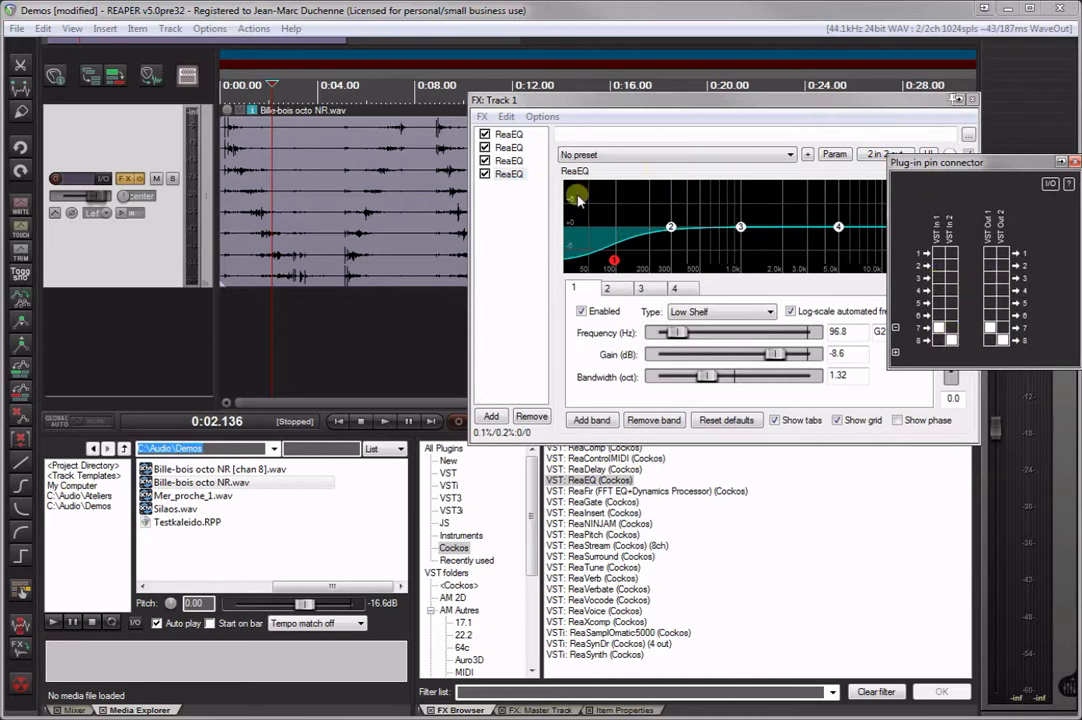
- Float the fourth, third and second ReaEQ and arrange their windows around the effects chain so that all are visible together
double_click(512, 174)
drag(452, 108, 943, 400)
double_click(506, 162)
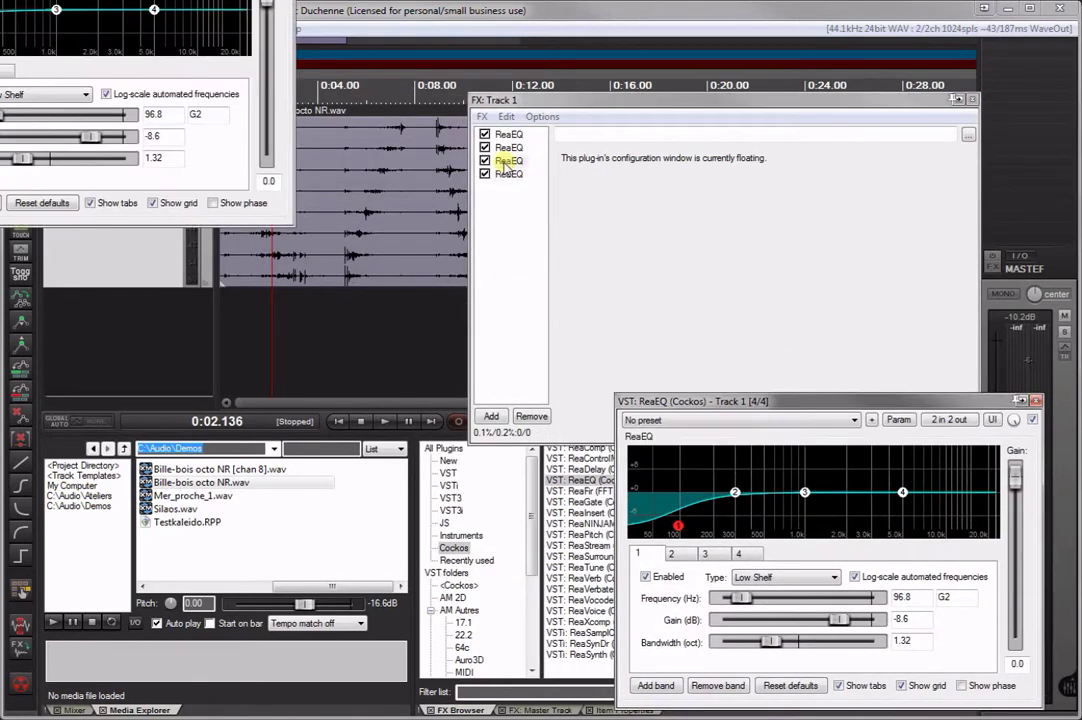
drag(244, 39, 421, 388)
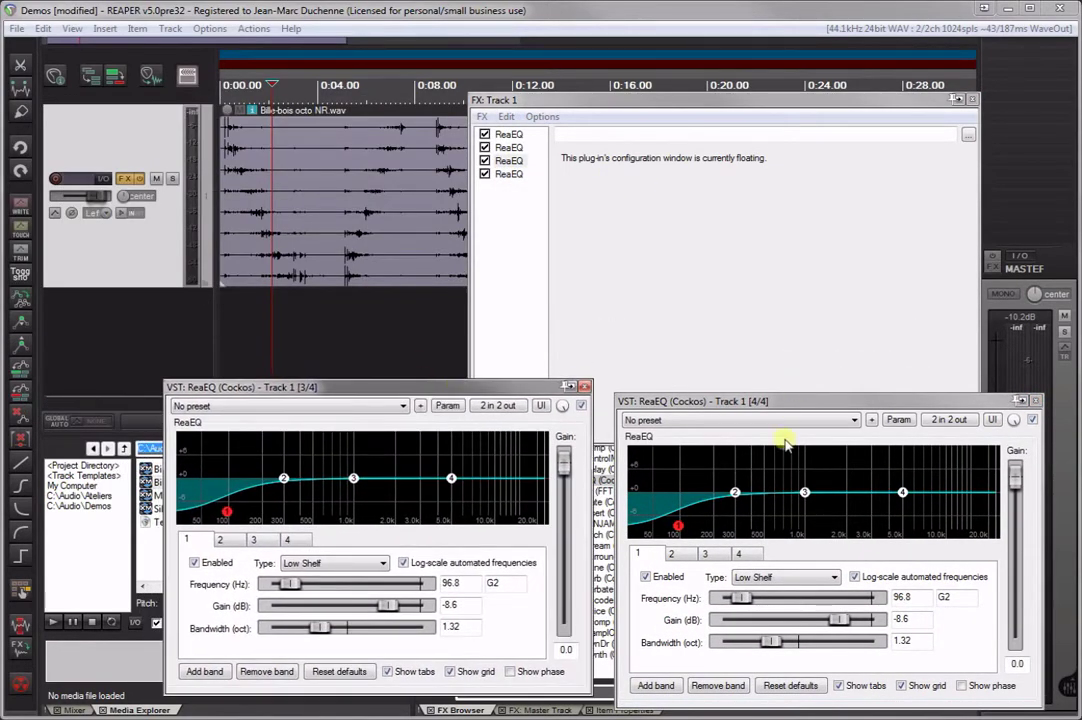
double_click(508, 147)
drag(160, 5, 920, 96)
drag(587, 101, 187, 49)
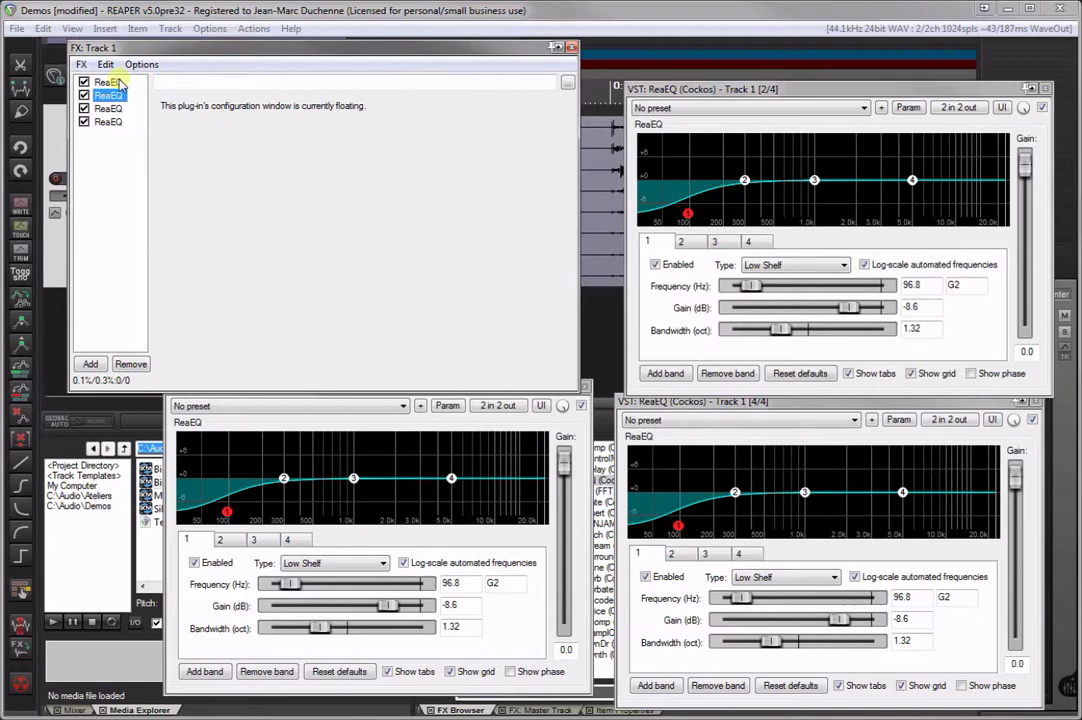
- Move the low shelf of the first ReaEQ to about -10.8 dB at 65.9 Hz
click(118, 82)
mouse_move(214, 207)
mouse_down()
mouse_move(203, 145)
mouse_move(177, 176)
mouse_move(185, 212)
mouse_move(210, 152)
mouse_move(186, 169)
mouse_move(183, 205)
mouse_move(193, 150)
mouse_move(200, 178)
mouse_move(228, 205)
mouse_move(340, 178)
mouse_move(224, 135)
mouse_move(253, 163)
mouse_move(186, 213)
mouse_move(200, 211)
mouse_move(200, 153)
mouse_move(196, 207)
mouse_up()
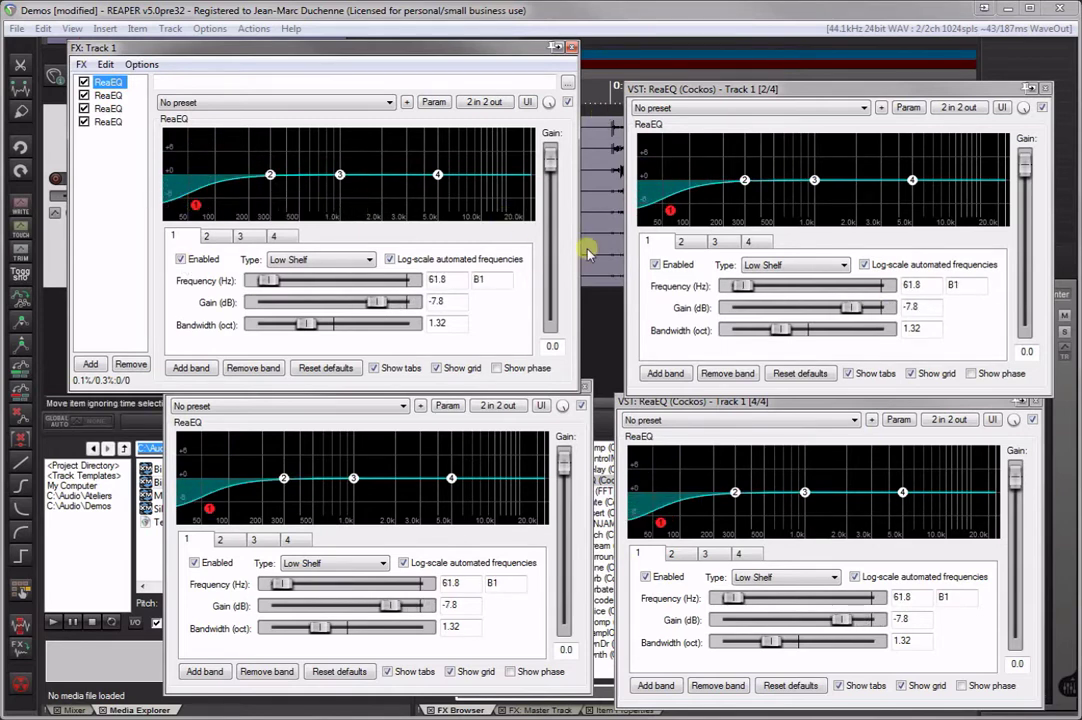
mouse_move(196, 207)
mouse_move(196, 207)
mouse_down()
mouse_move(186, 150)
mouse_move(198, 220)
mouse_up()
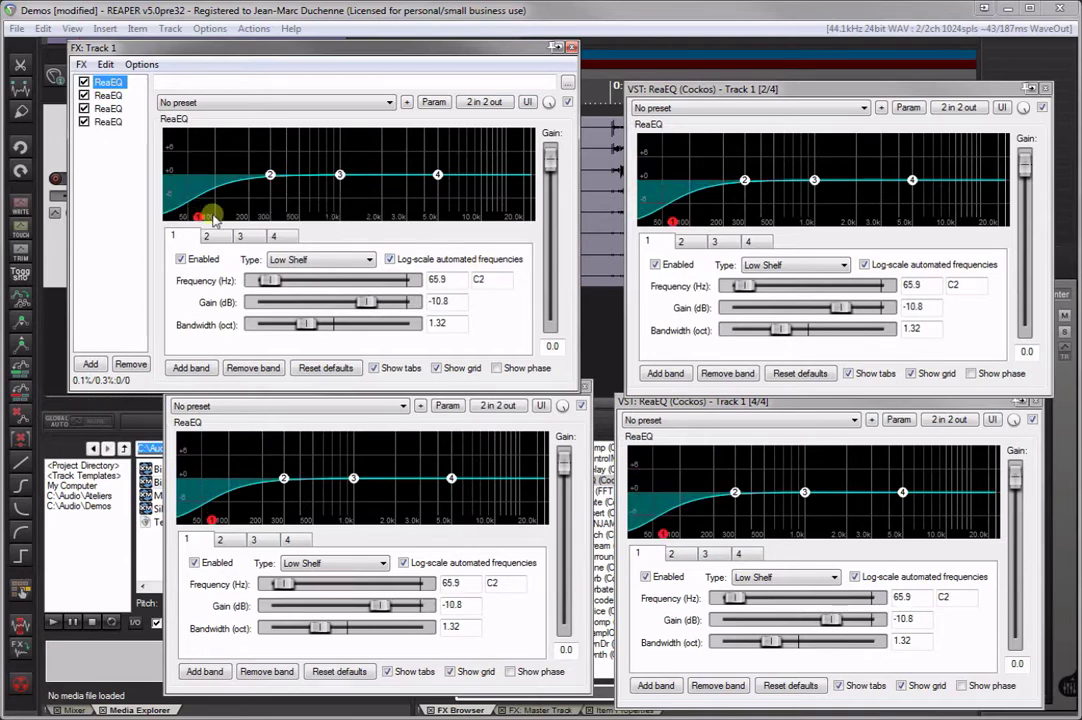
- Close track 1's effects chain and the three floating ReaEQ windows
click(572, 47)
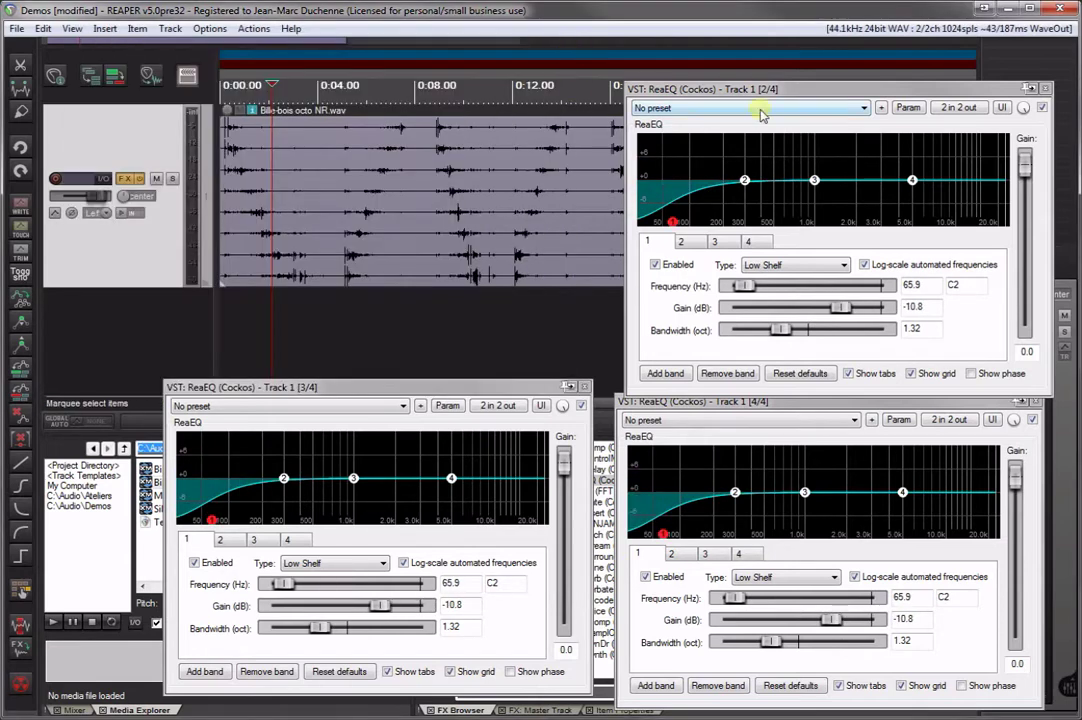
click(1045, 88)
click(1036, 400)
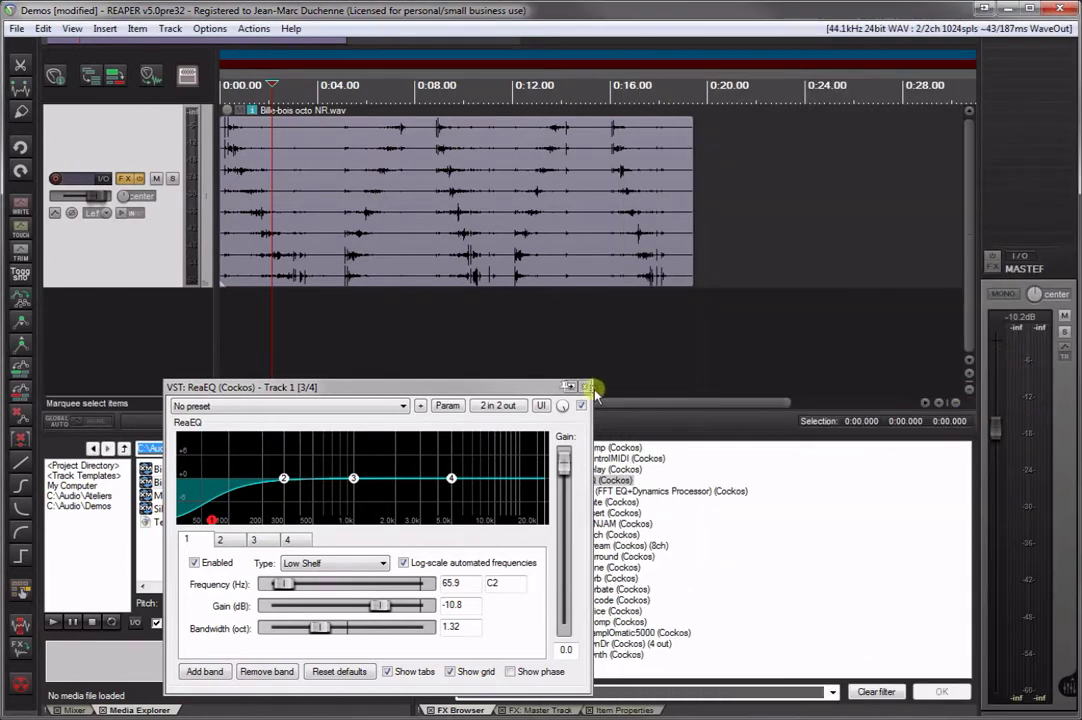
click(586, 387)
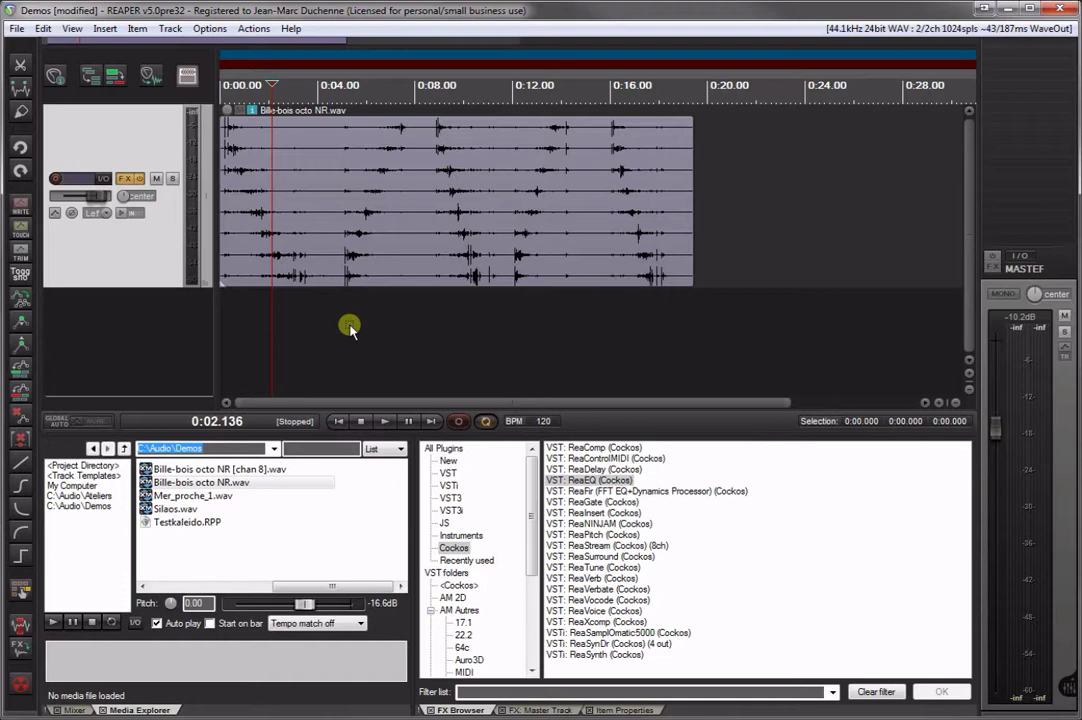
- Reopen track 1's effects chain, move it clear of the track controls, and show the second ReaEQ
click(124, 178)
drag(345, 47, 631, 97)
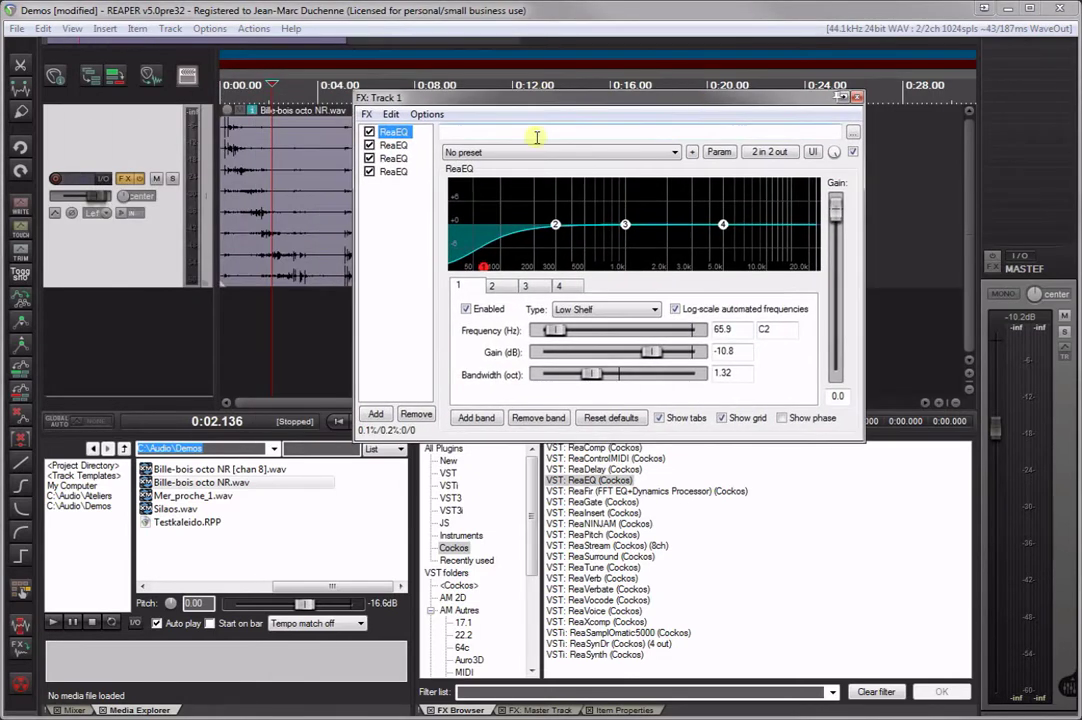
click(392, 145)
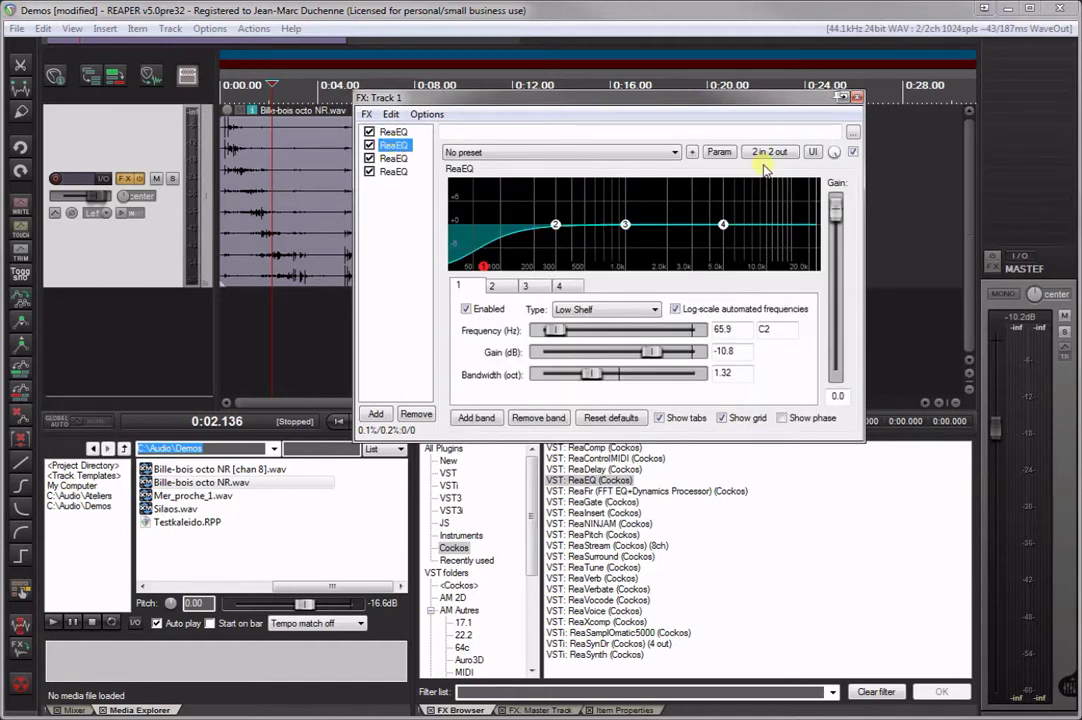